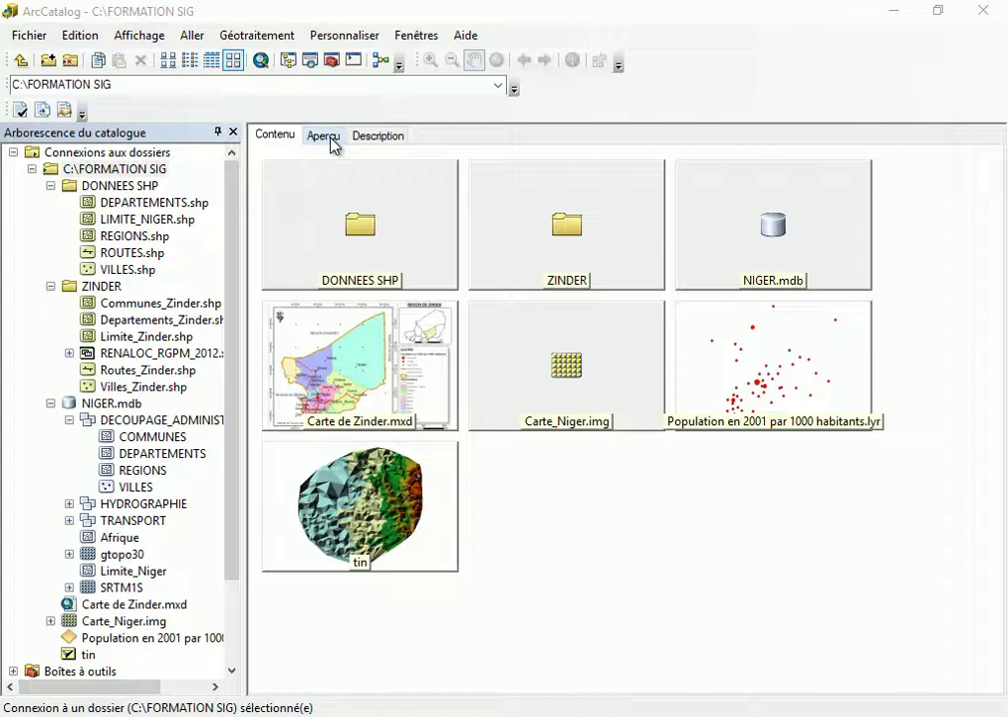
# Preview the DEPARTEMENTS.shp shapefile from the DONNEES SHP folder in Géographie mode.
pyautogui.click(113, 204)
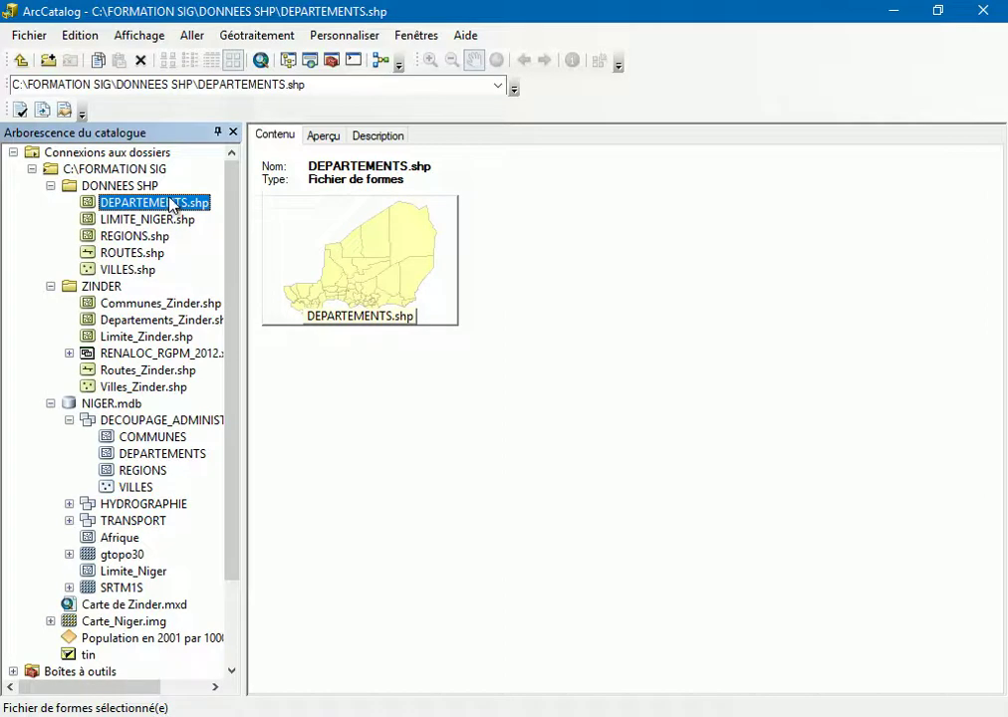
pyautogui.click(327, 140)
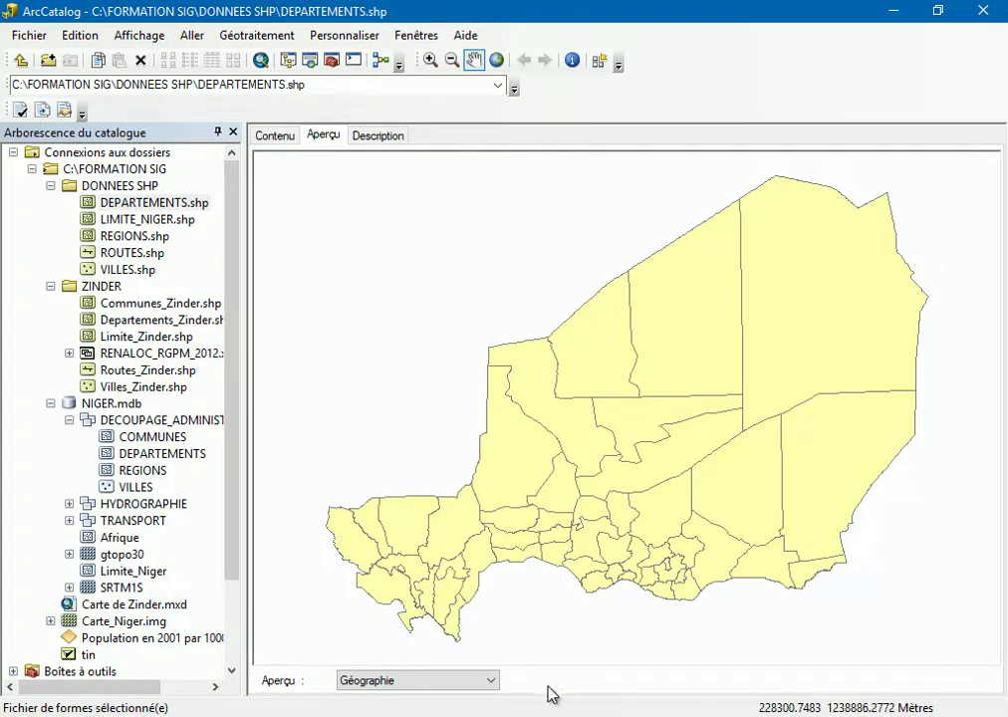
pyautogui.click(494, 681)
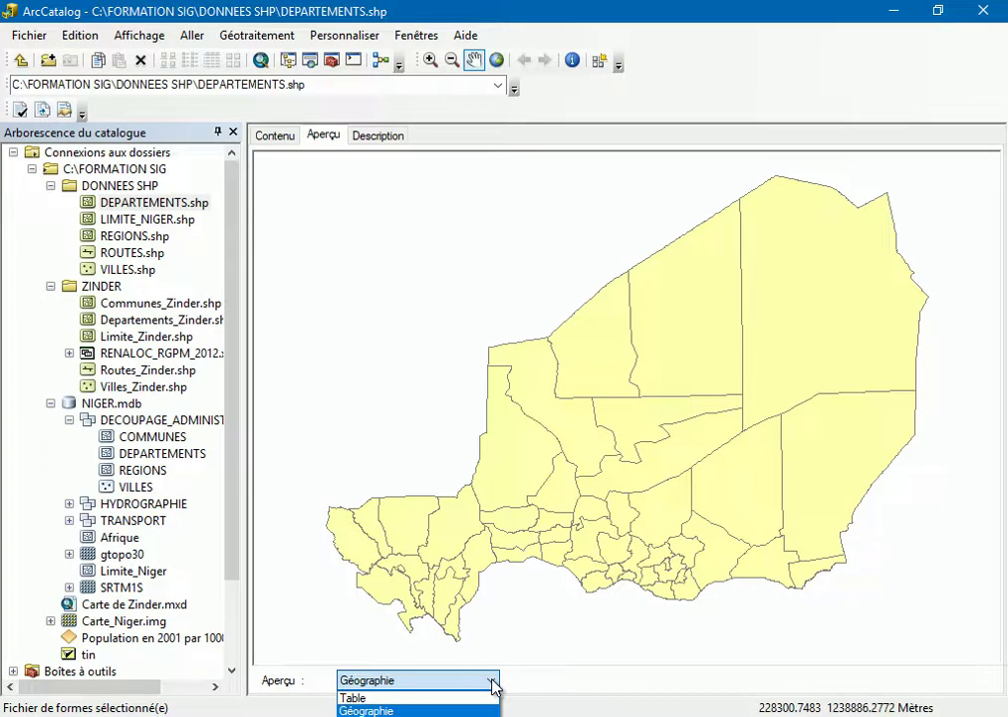
pyautogui.click(494, 681)
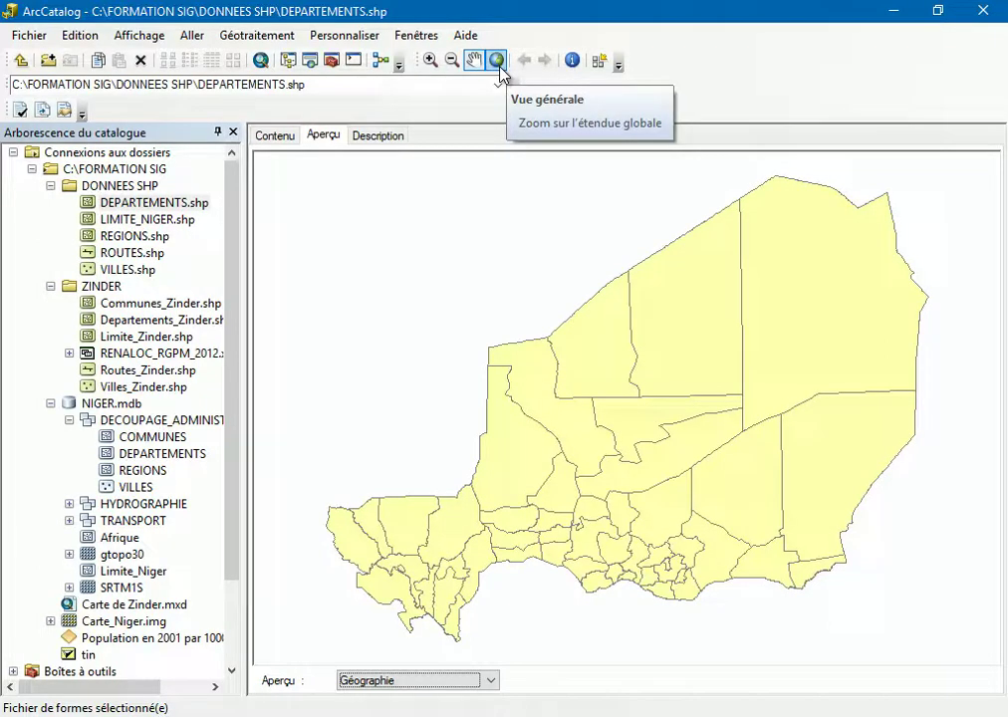
# Zoom in stepwise on the south-central departments in the map preview.
pyautogui.click(430, 61)
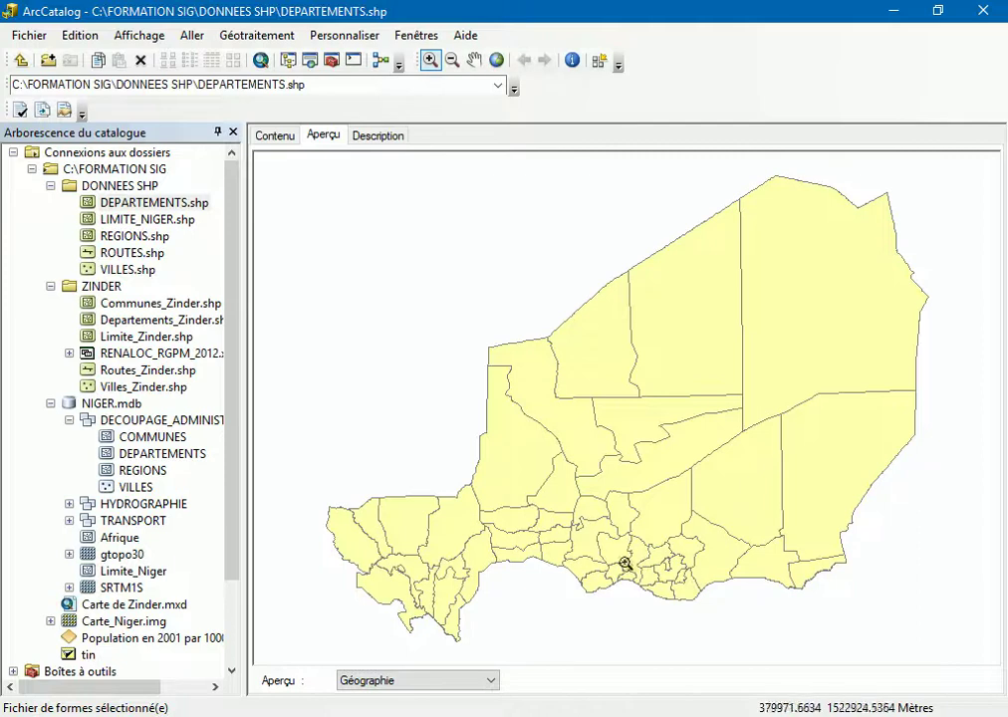
pyautogui.click(617, 560)
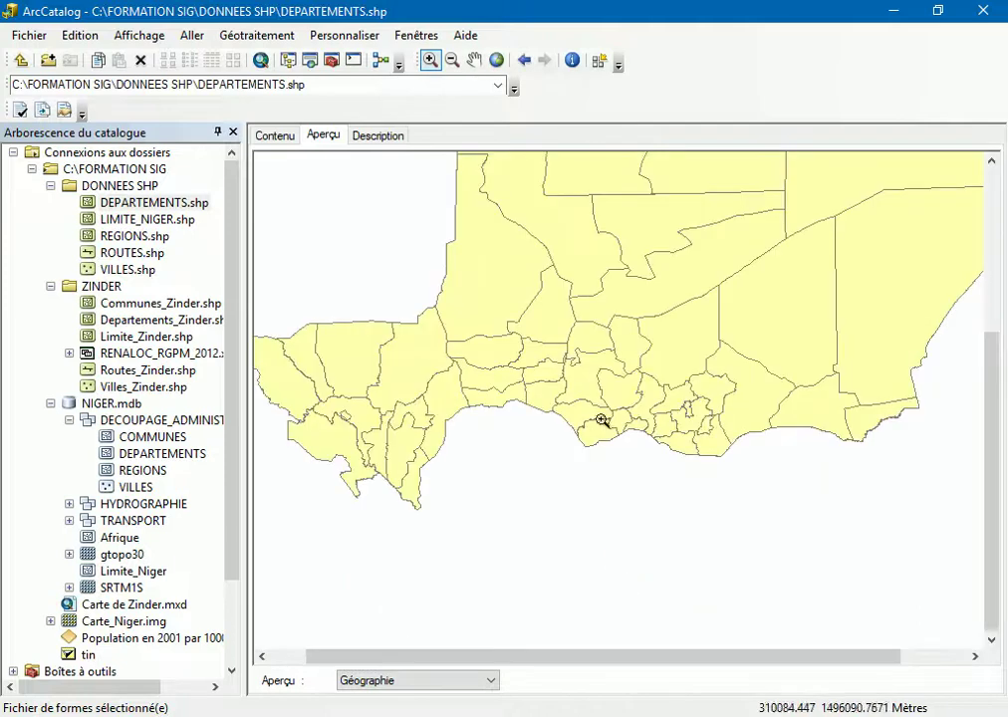
pyautogui.click(609, 387)
pyautogui.click(608, 404)
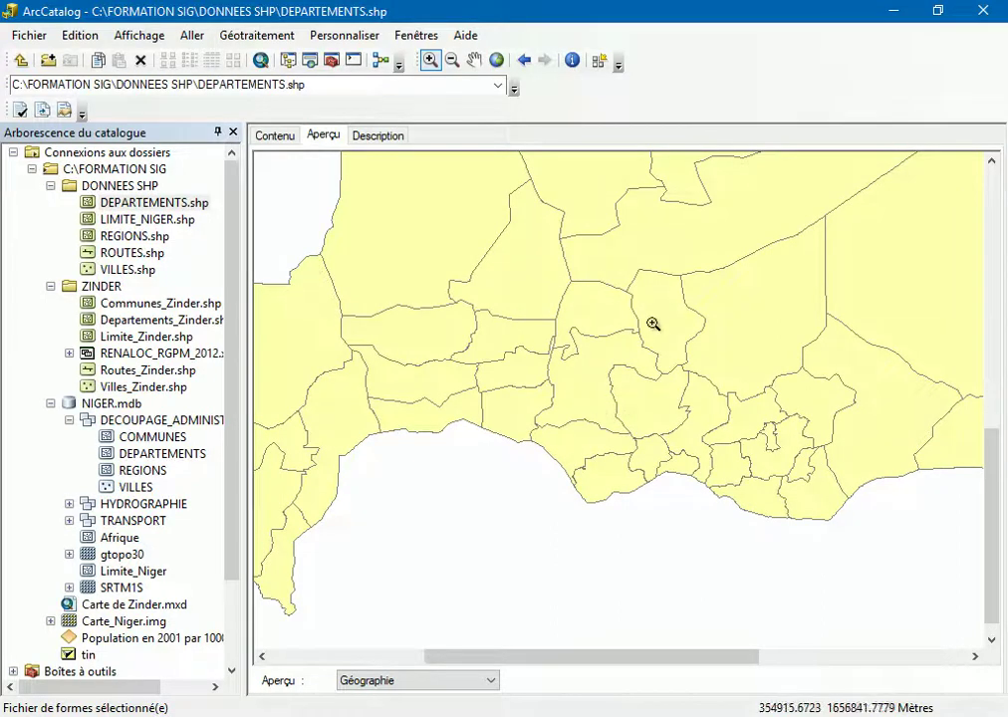
# Zoom the map preview out stepwise until most of the country is in view.
pyautogui.click(453, 61)
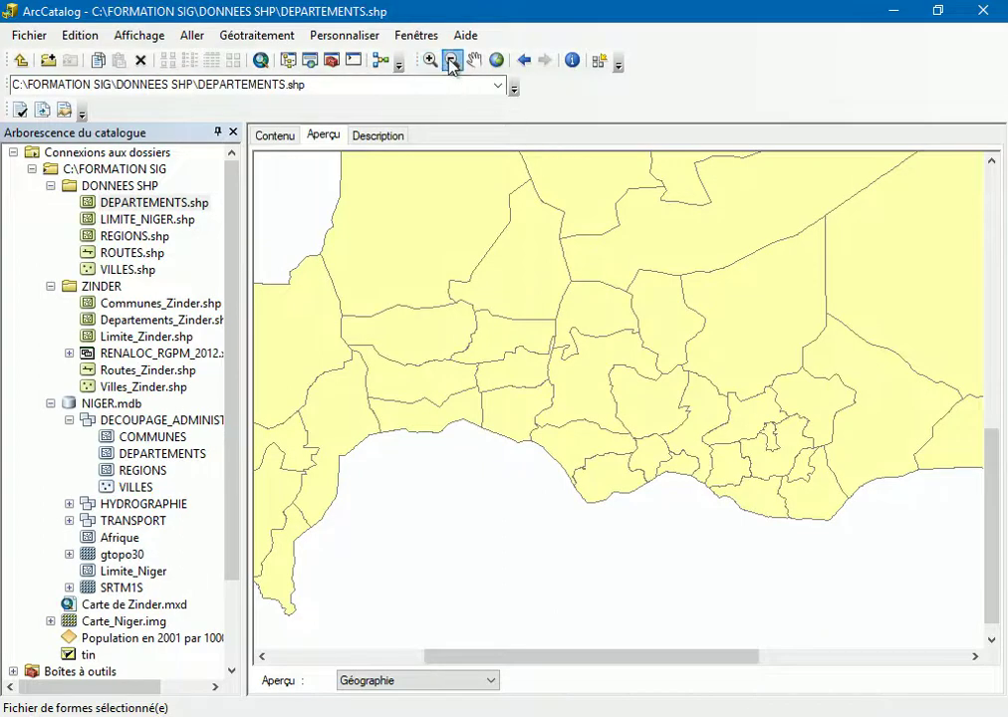
pyautogui.click(616, 388)
pyautogui.click(620, 396)
pyautogui.click(655, 405)
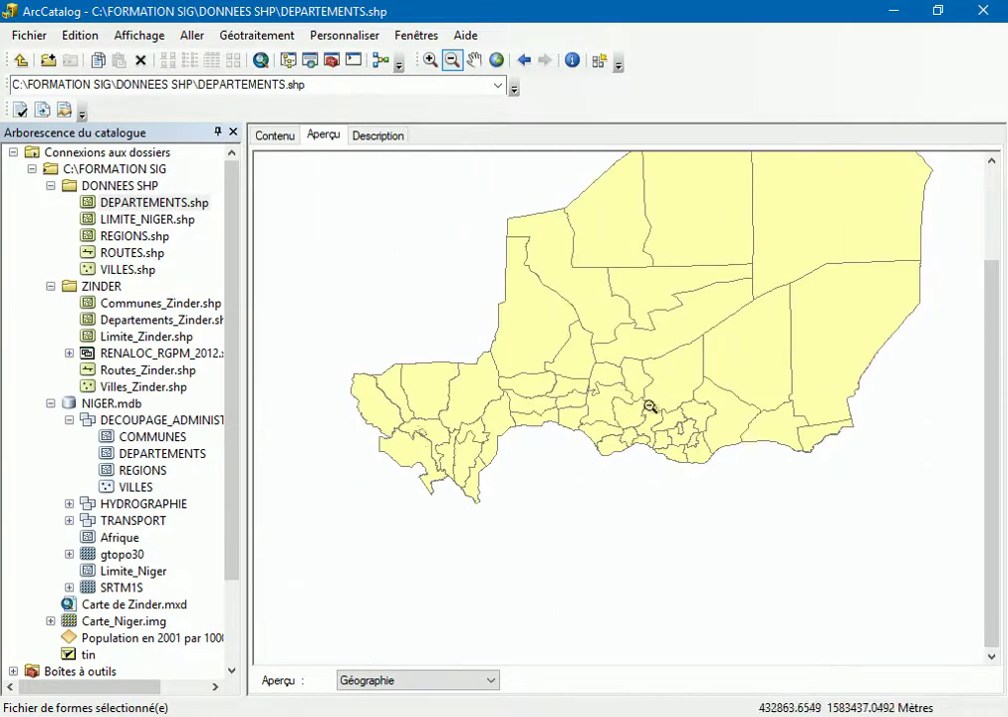
pyautogui.click(412, 444)
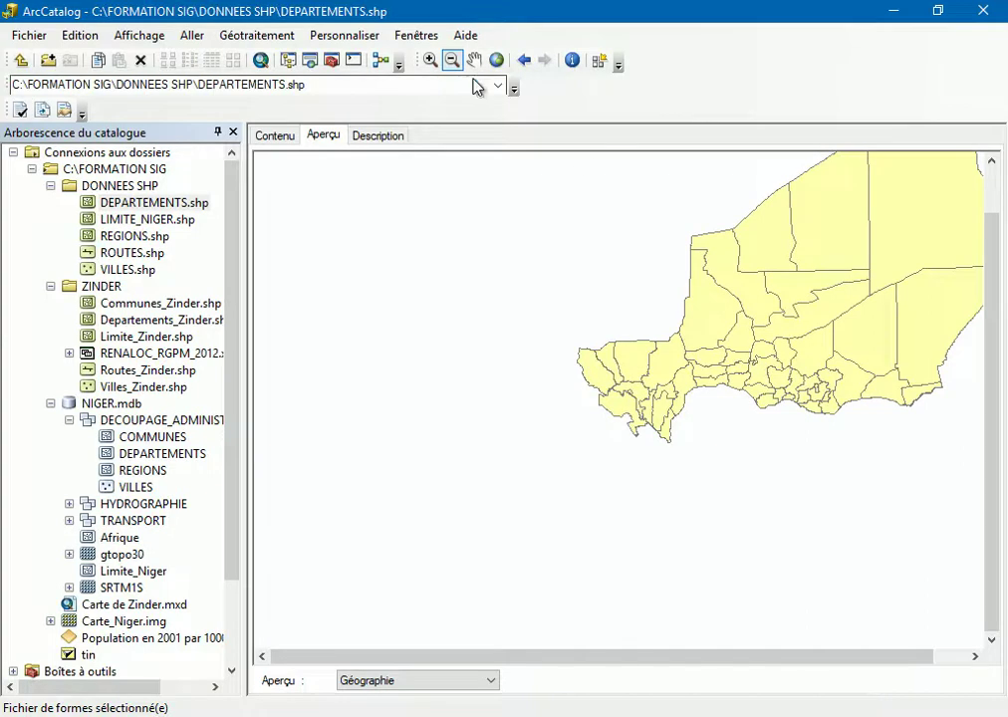
# Zoom in on the southwestern departments by framing them with two successively tighter zoom rectangles.
pyautogui.click(430, 60)
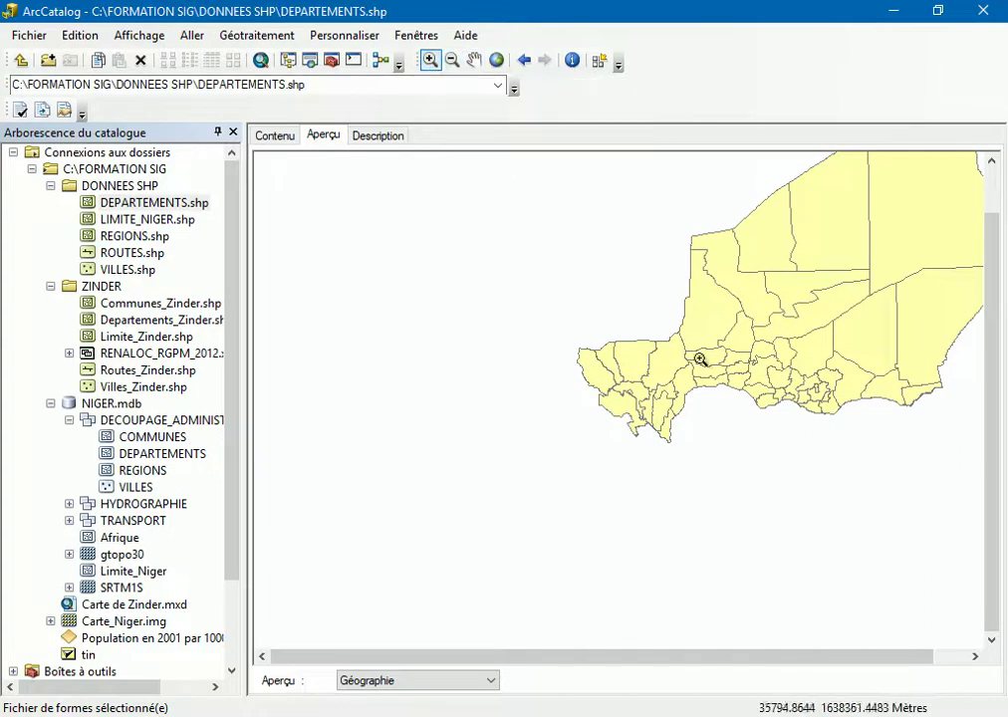
pyautogui.moveTo(571, 324); pyautogui.dragTo(721, 448)
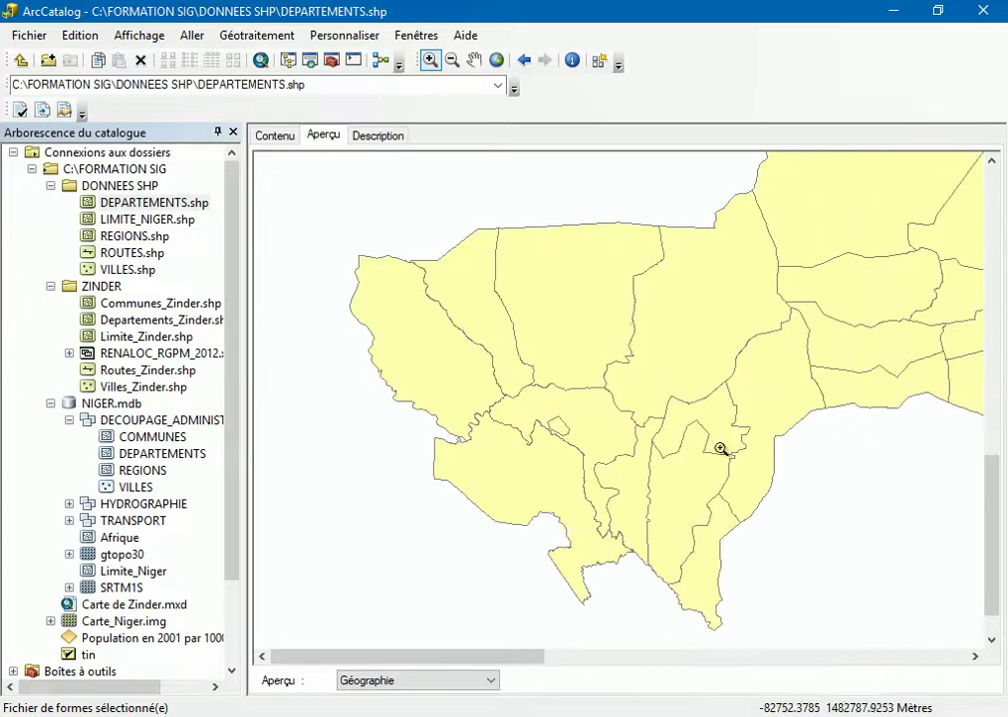
pyautogui.moveTo(439, 320); pyautogui.dragTo(532, 412)
pyautogui.moveTo(679, 525); pyautogui.dragTo(766, 579)
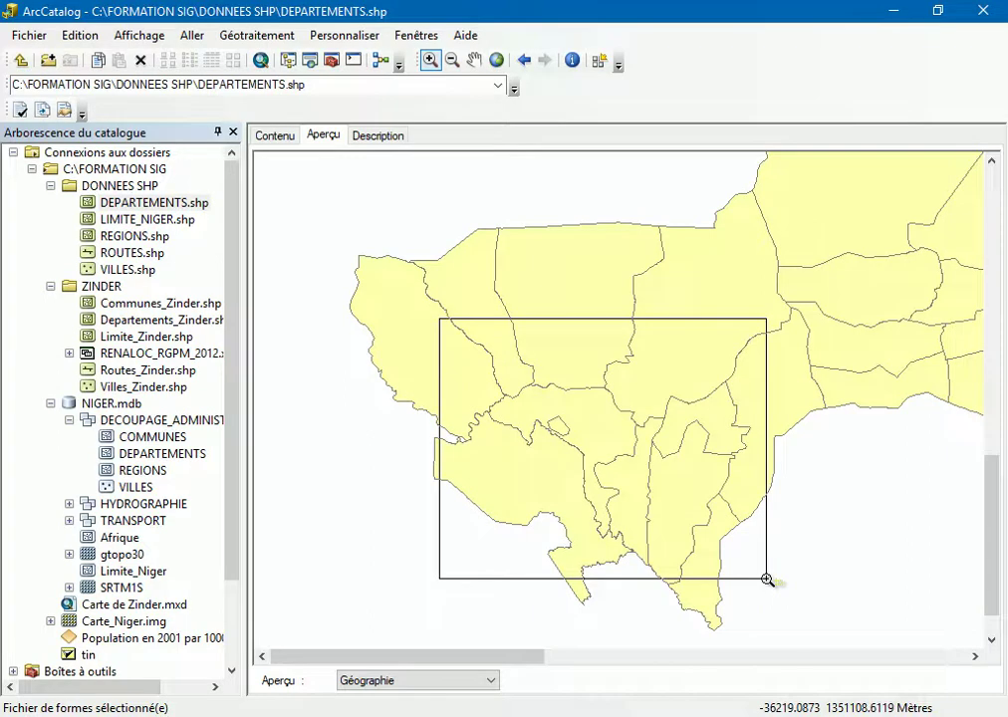
pyautogui.moveTo(766, 578); pyautogui.dragTo(766, 579)
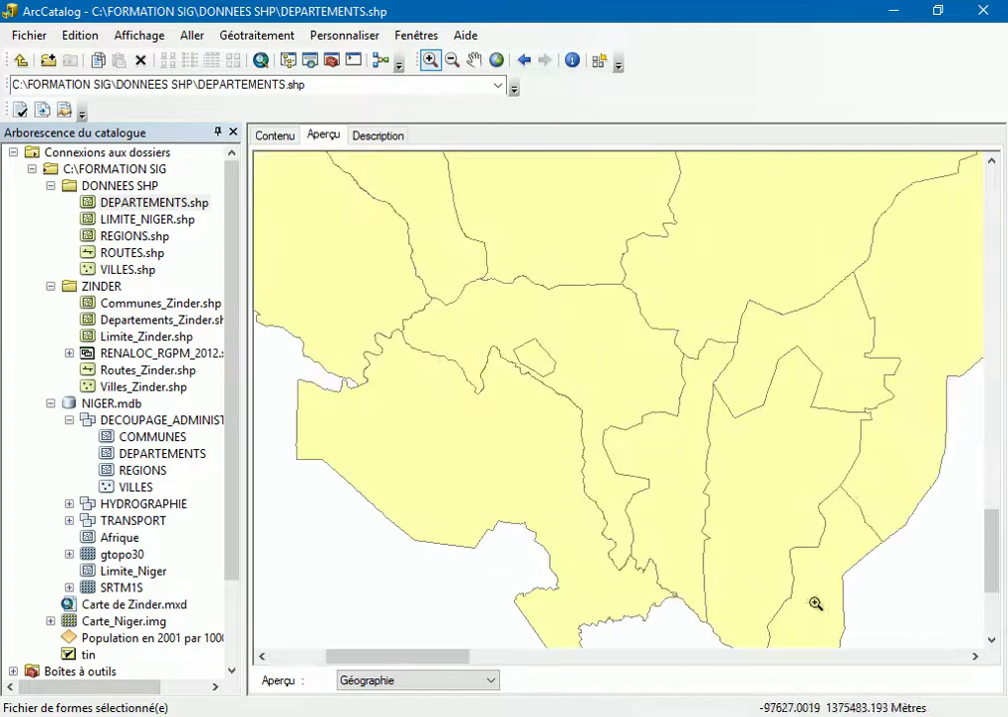
# Pan the zoomed map to the south-central departments, and switch between the full extent and the previous extent, ending on the full extent.
pyautogui.click(482, 63)
pyautogui.moveTo(823, 281); pyautogui.dragTo(540, 239)
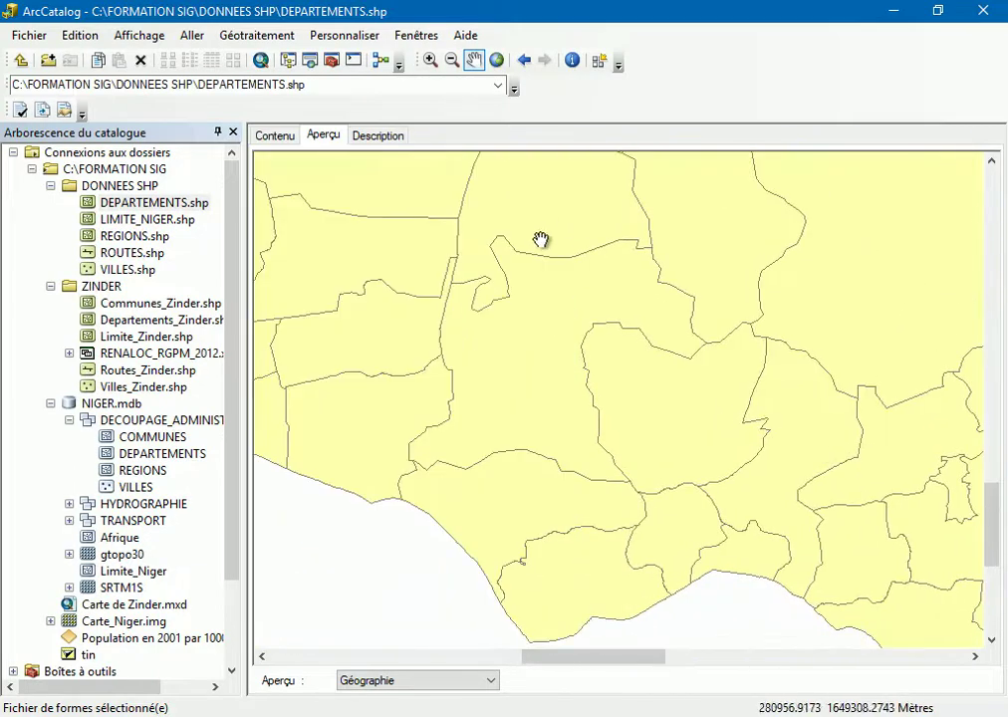
pyautogui.click(497, 61)
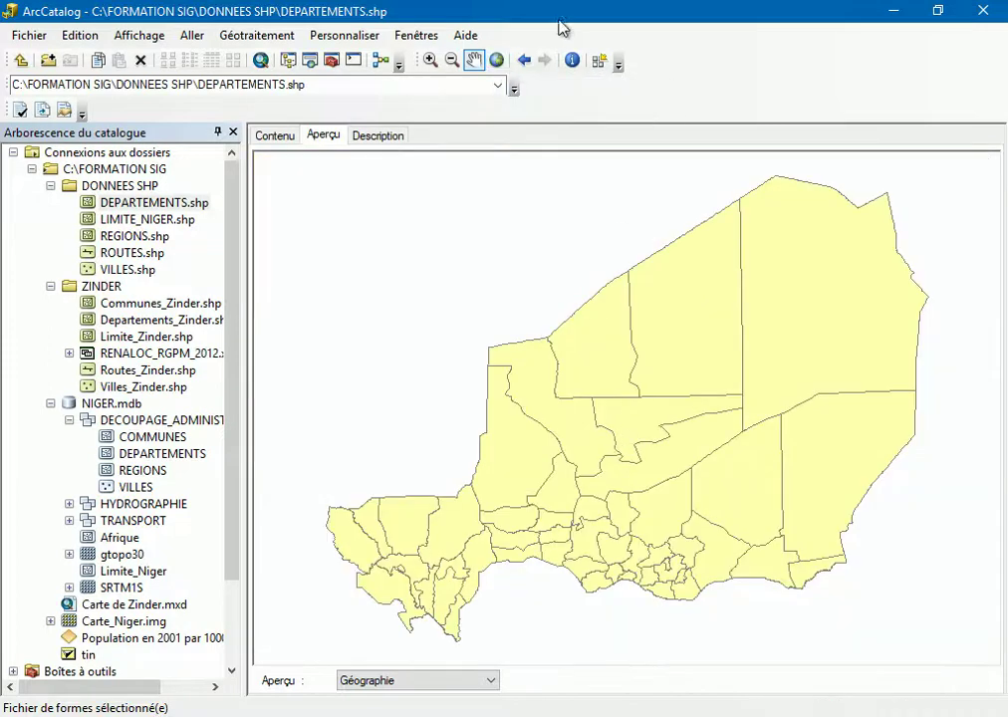
pyautogui.click(523, 61)
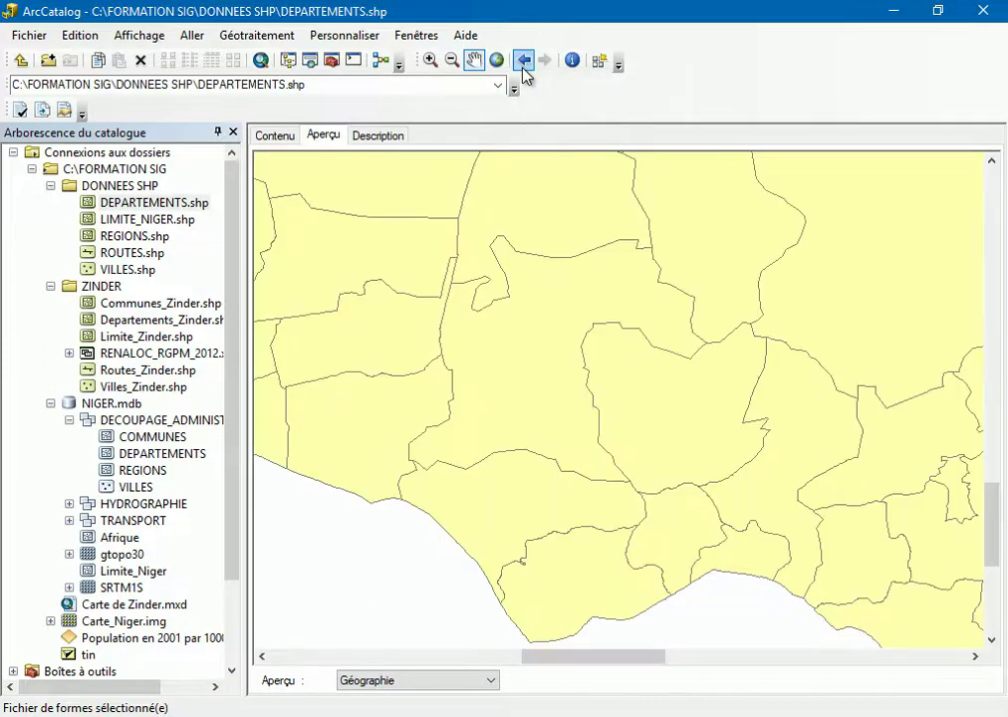
pyautogui.click(551, 60)
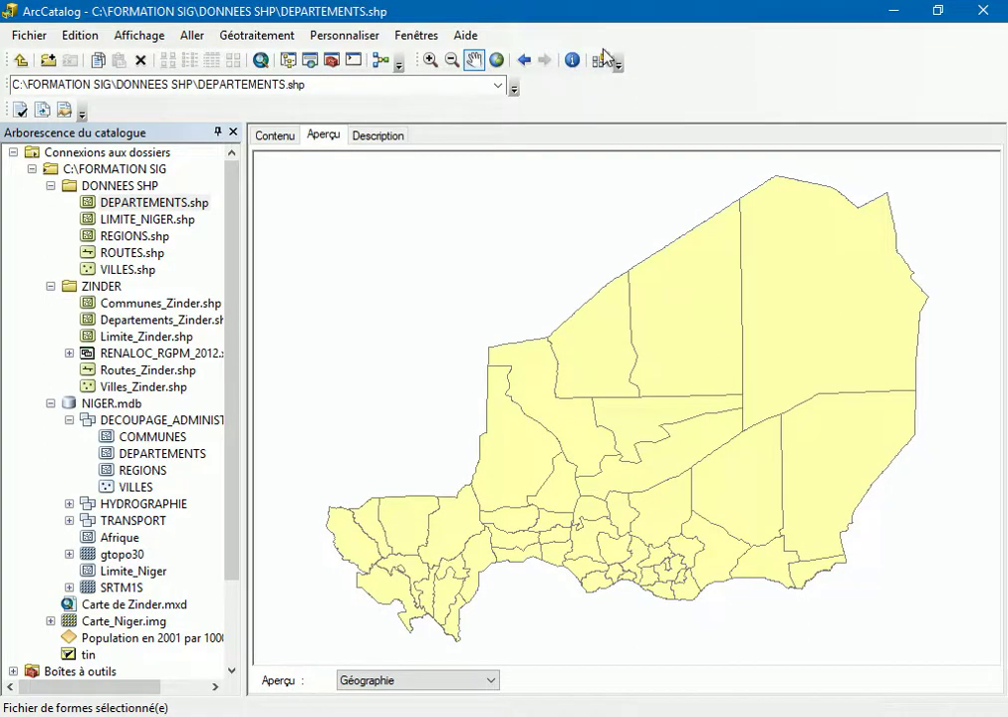
# Identify the attributes of the large departments in the east-centre, northwest and northeast of the map.
pyautogui.click(573, 63)
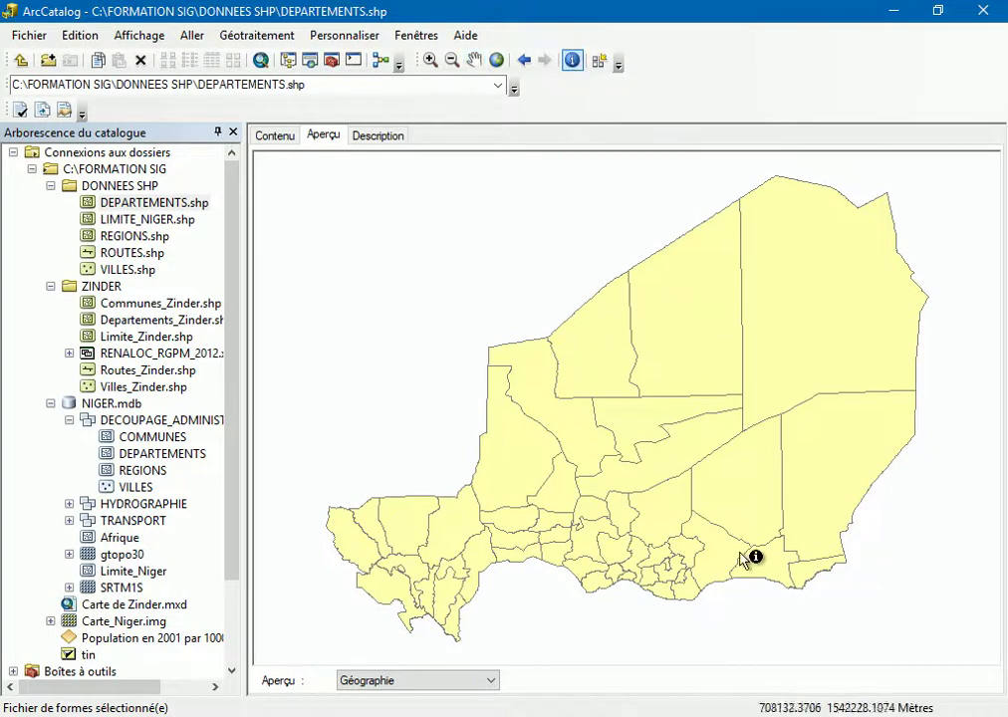
pyautogui.click(738, 490)
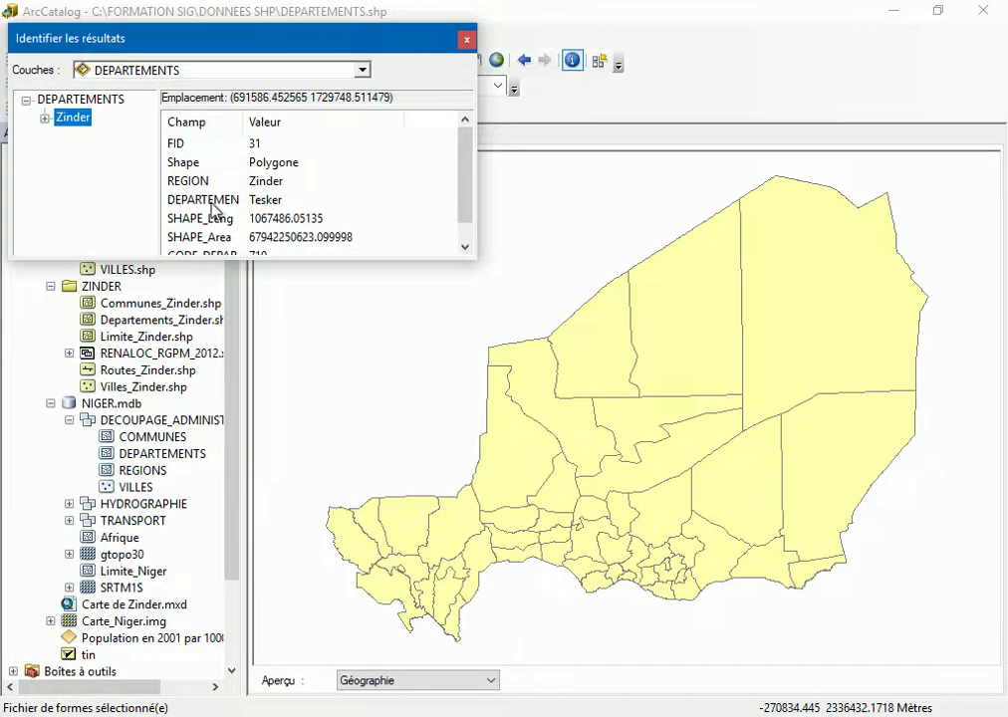
pyautogui.click(539, 410)
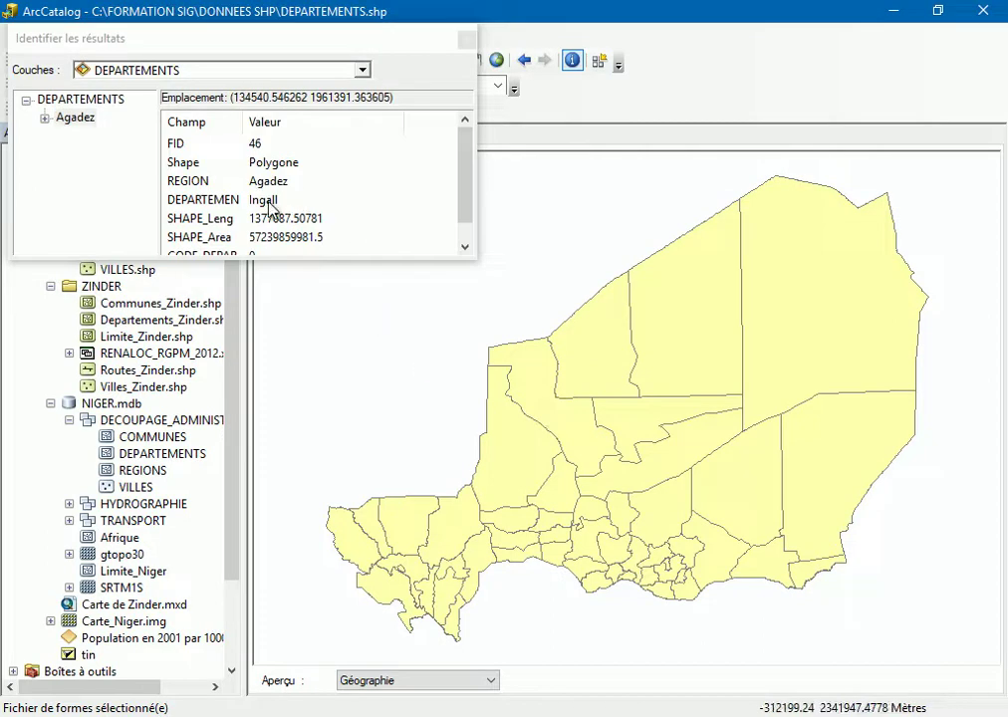
pyautogui.click(849, 308)
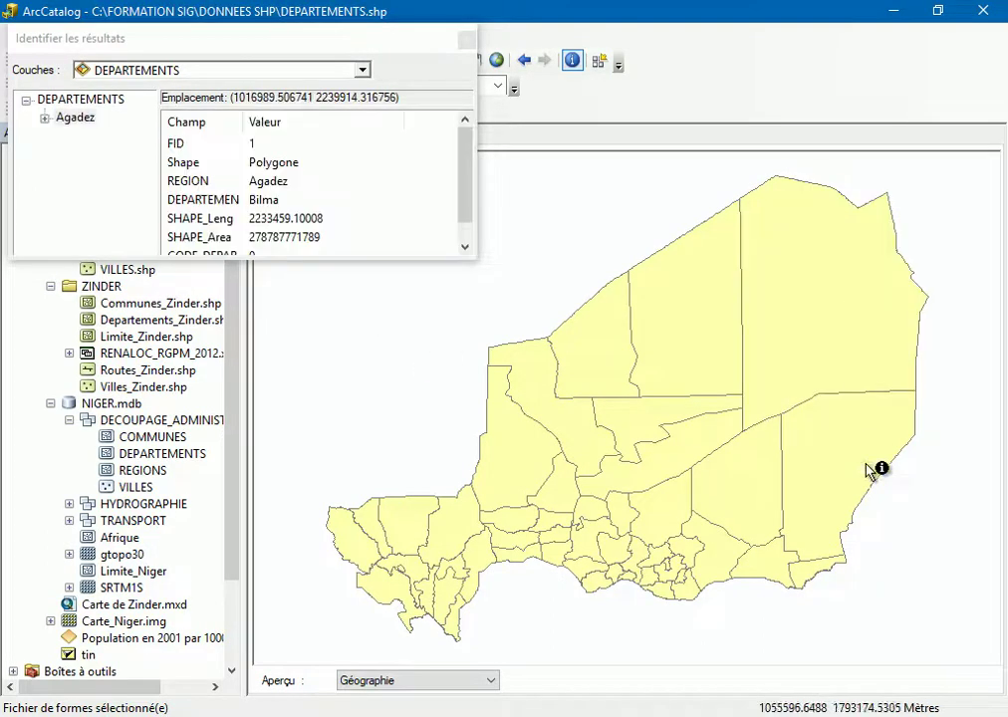
pyautogui.click(254, 200)
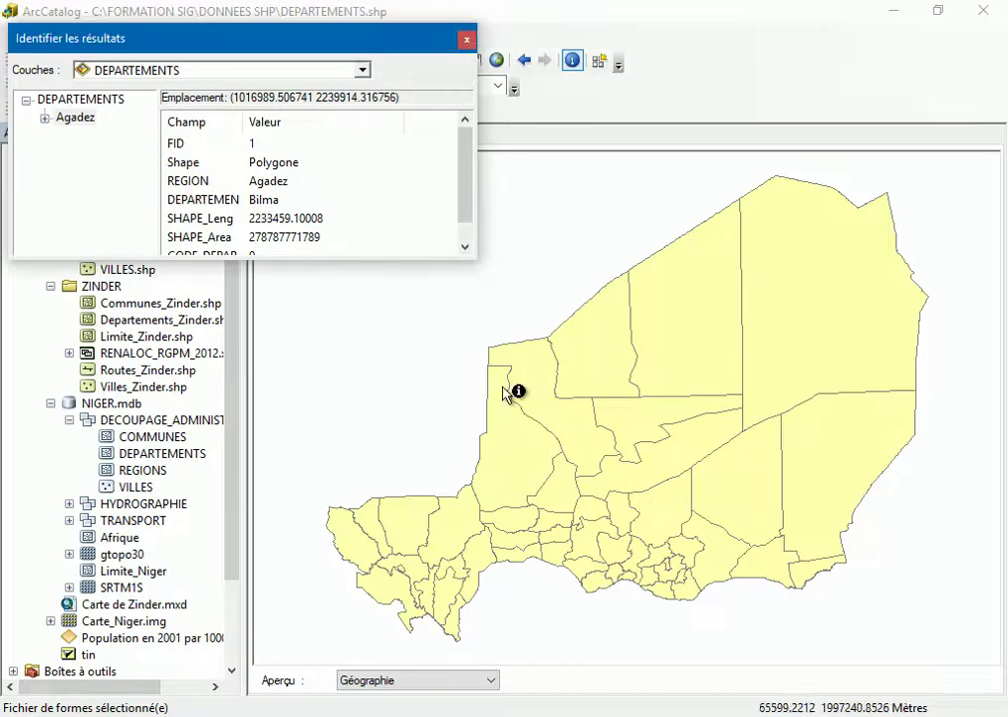
# Identify the attributes of departments at the southeastern tip, in the west, in the centre and along the south of the map.
pyautogui.click(808, 573)
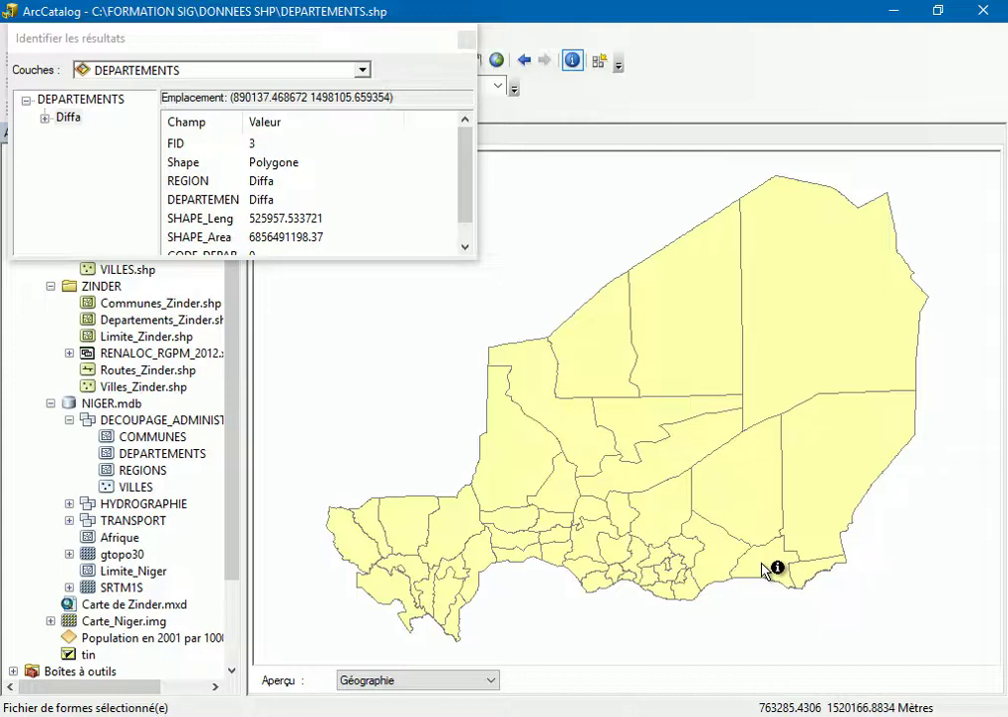
pyautogui.click(457, 531)
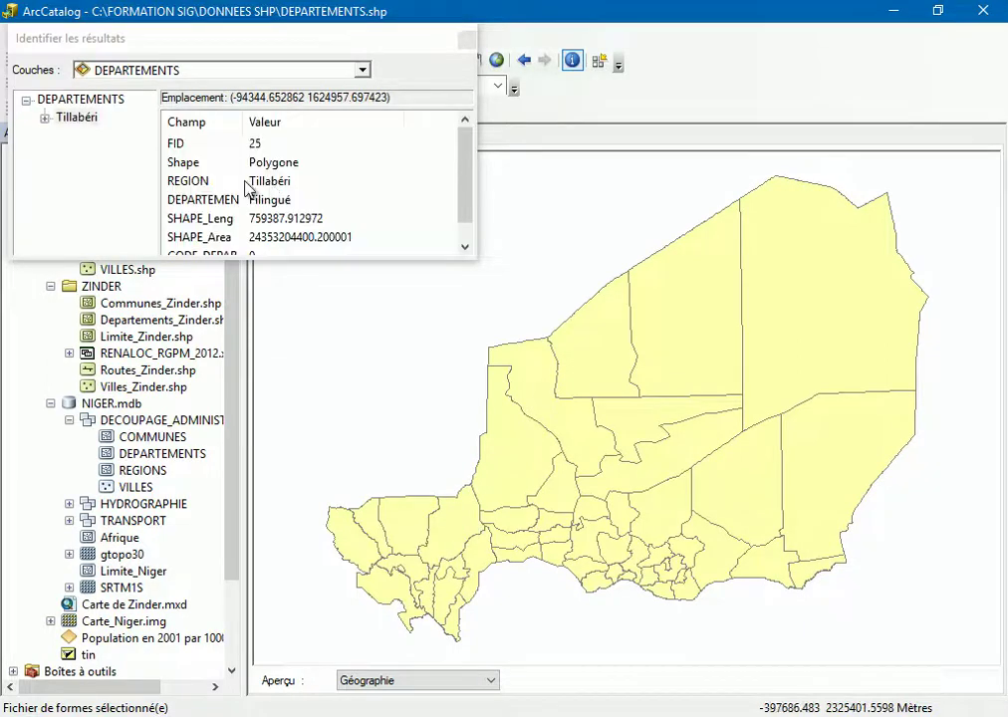
pyautogui.click(561, 498)
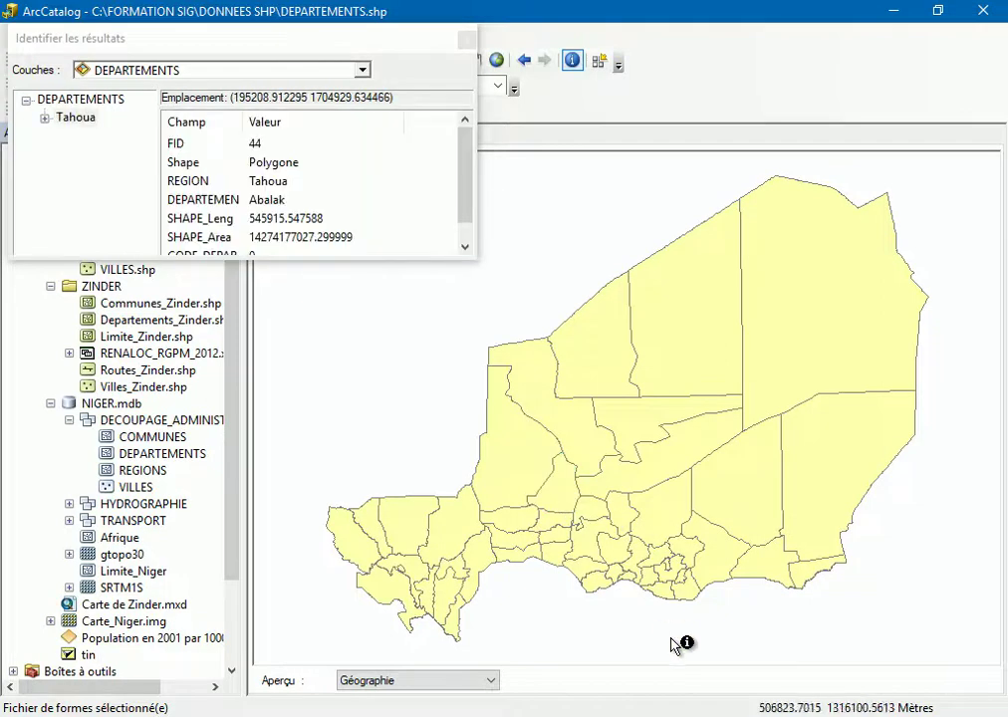
pyautogui.click(714, 574)
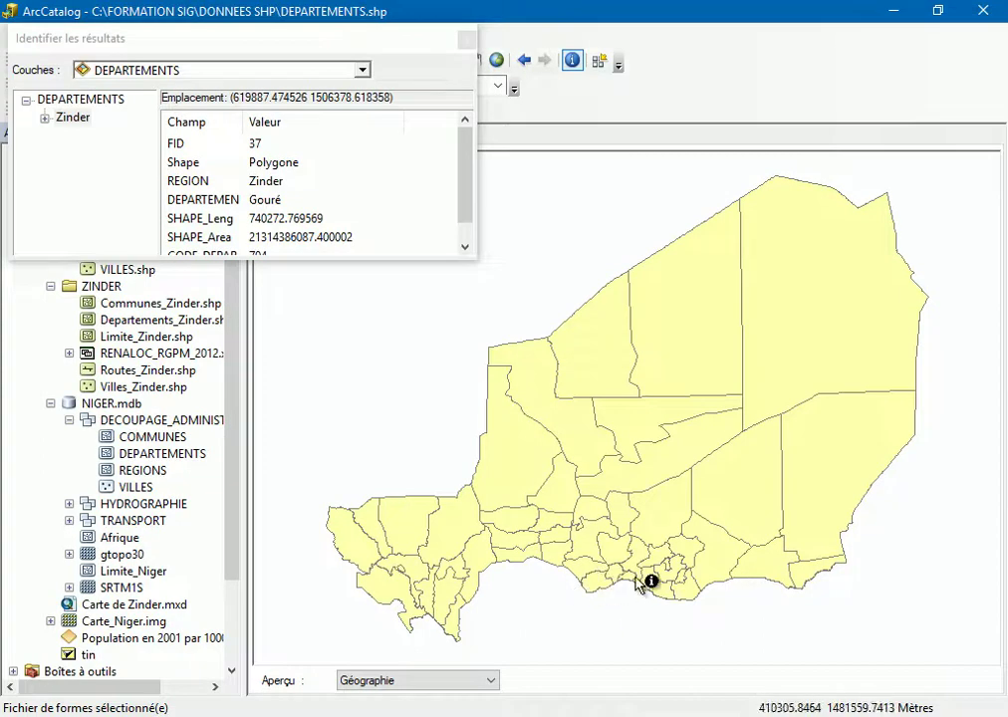
pyautogui.click(615, 551)
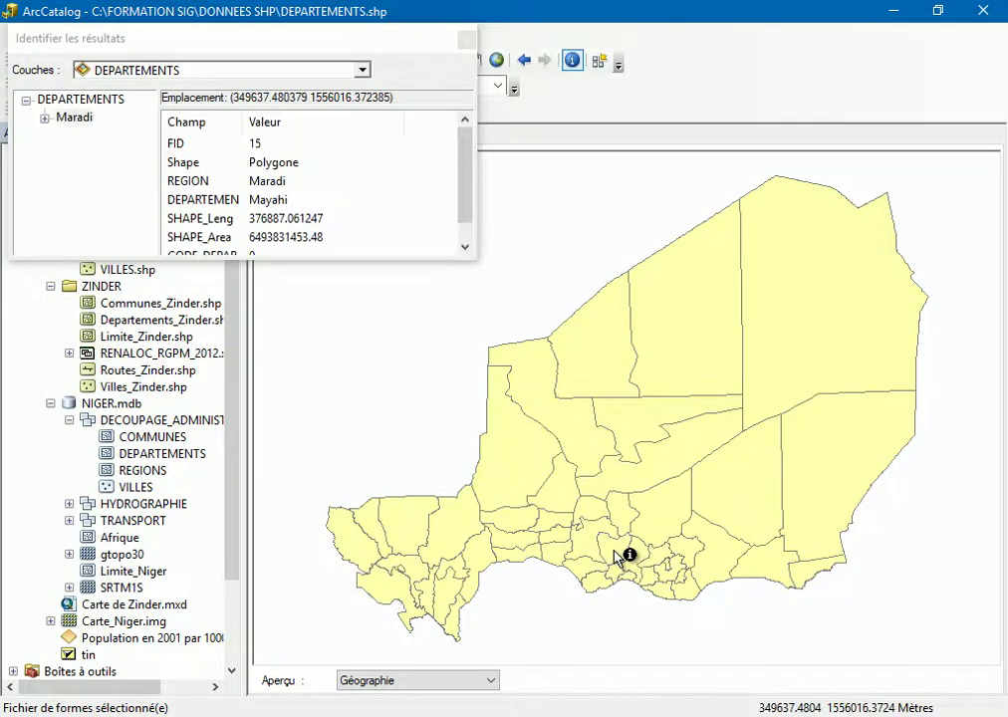
# Identify two small neighbouring departments on the south-central border up close, and close the identify results with the map back at full extent.
pyautogui.scroll(-3, 621, 587)
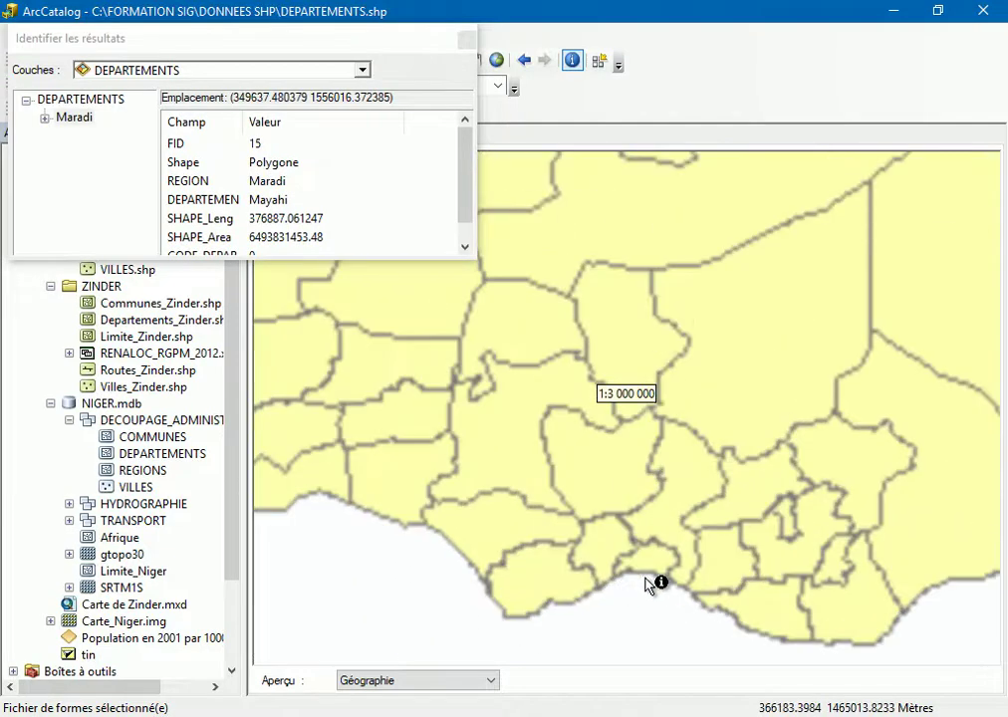
pyautogui.click(643, 560)
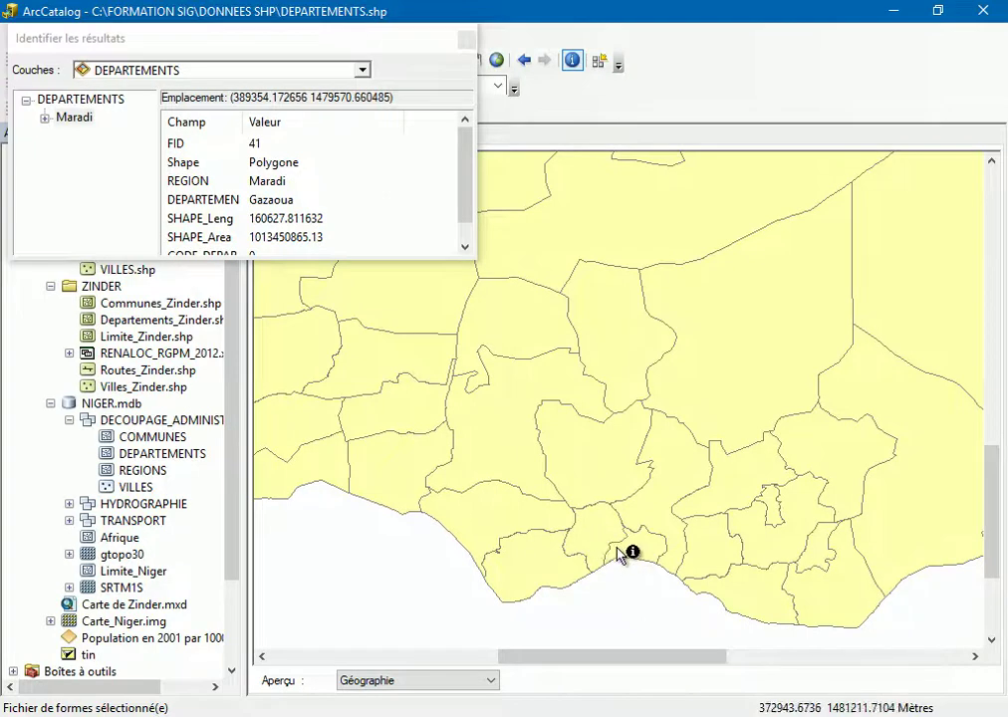
pyautogui.click(595, 541)
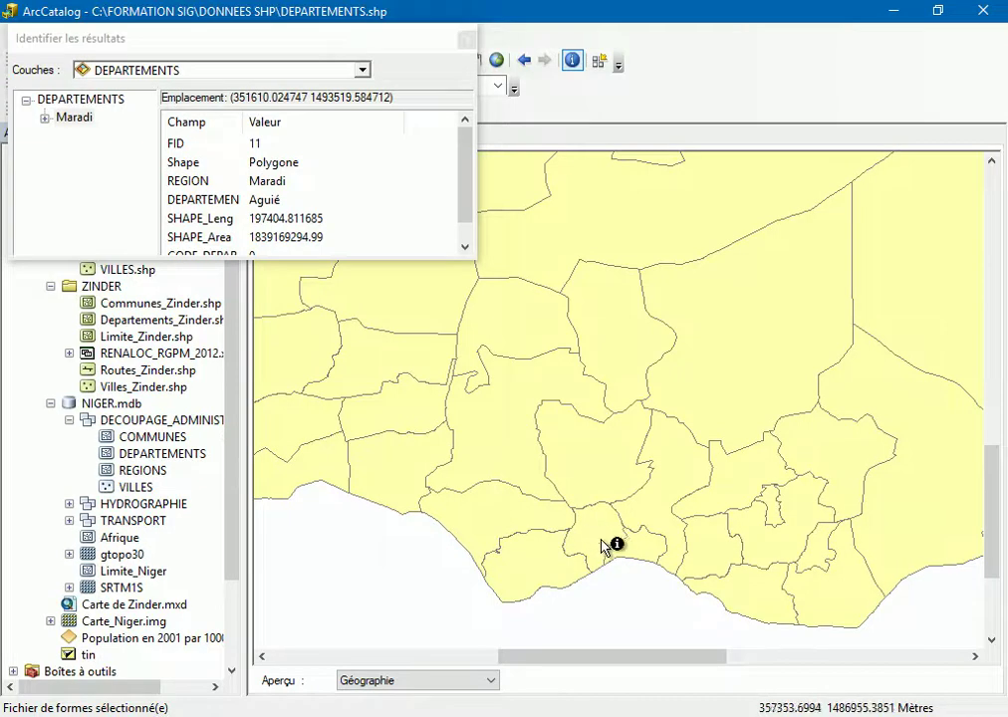
pyautogui.click(595, 547)
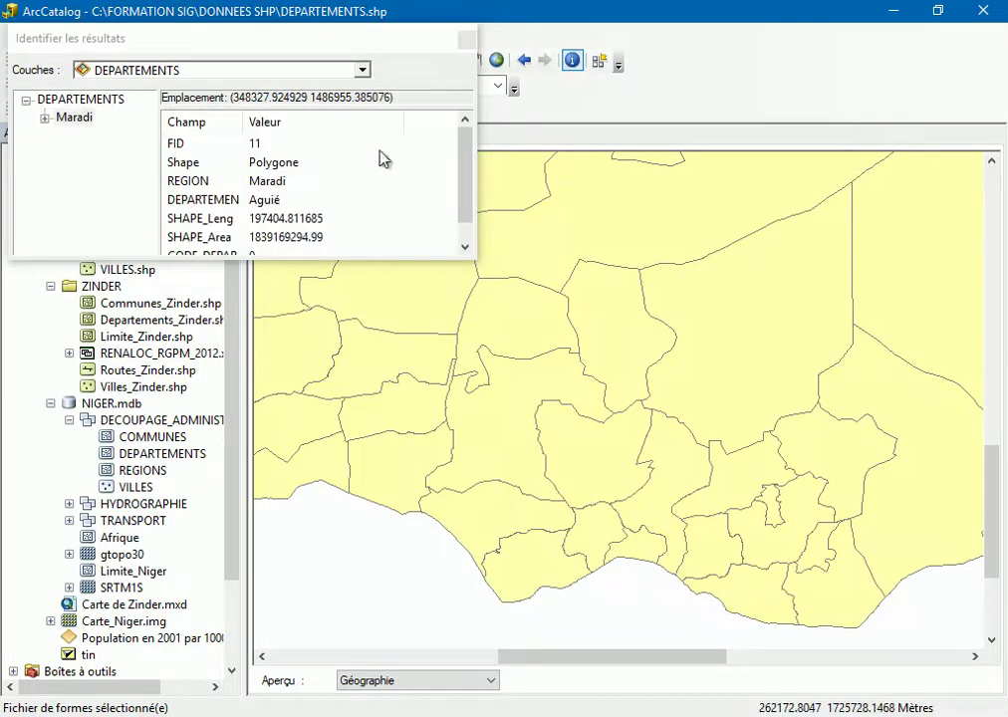
pyautogui.click(466, 38)
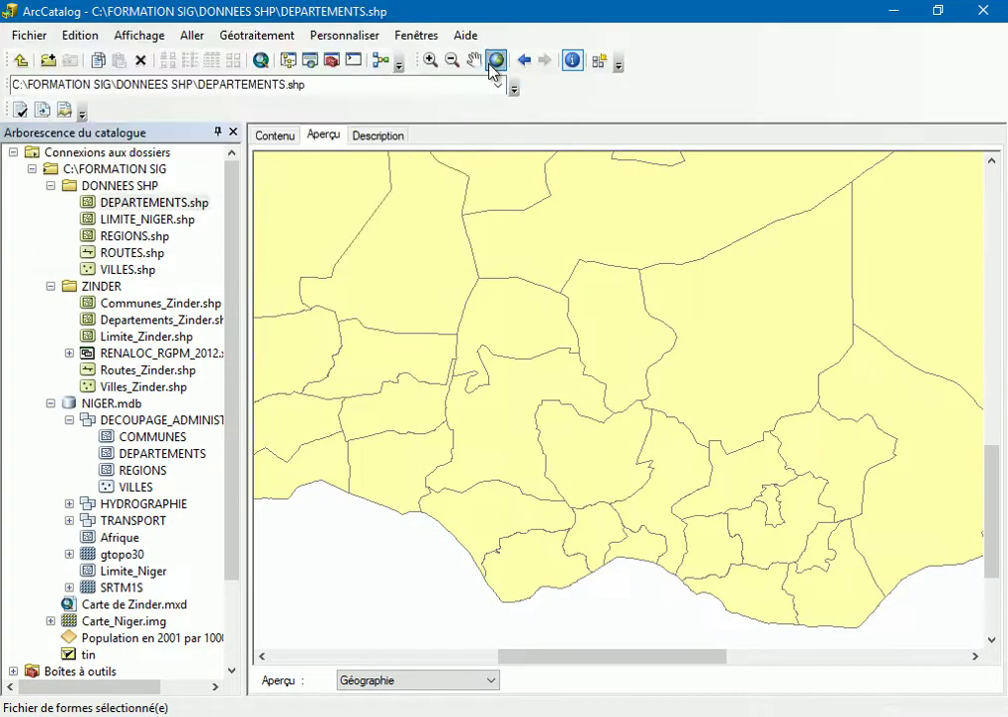
pyautogui.click(496, 60)
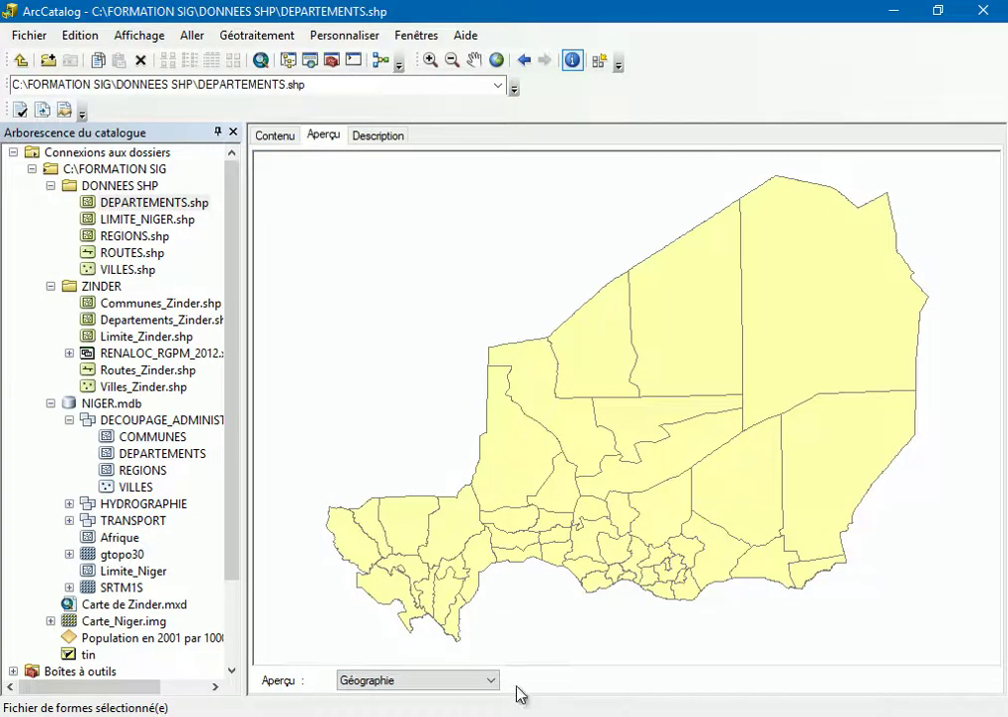
# Switch the preview of DEPARTEMENTS.shp from the map to its attribute table.
pyautogui.hotkey('alt', 'Down')
pyautogui.press('Up')
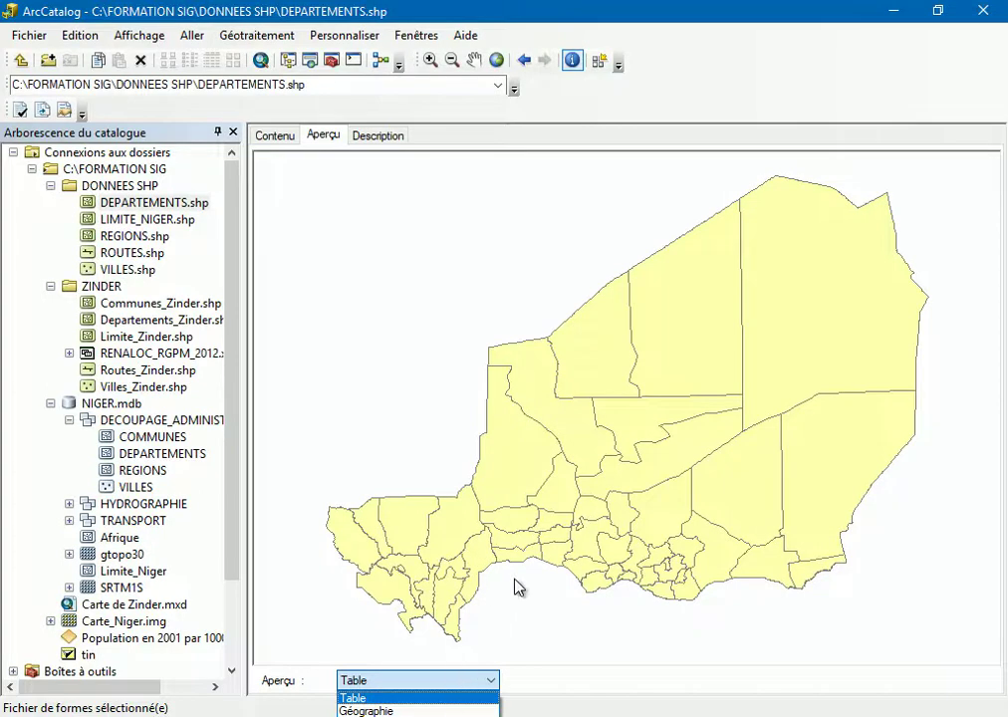
pyautogui.press('Return')
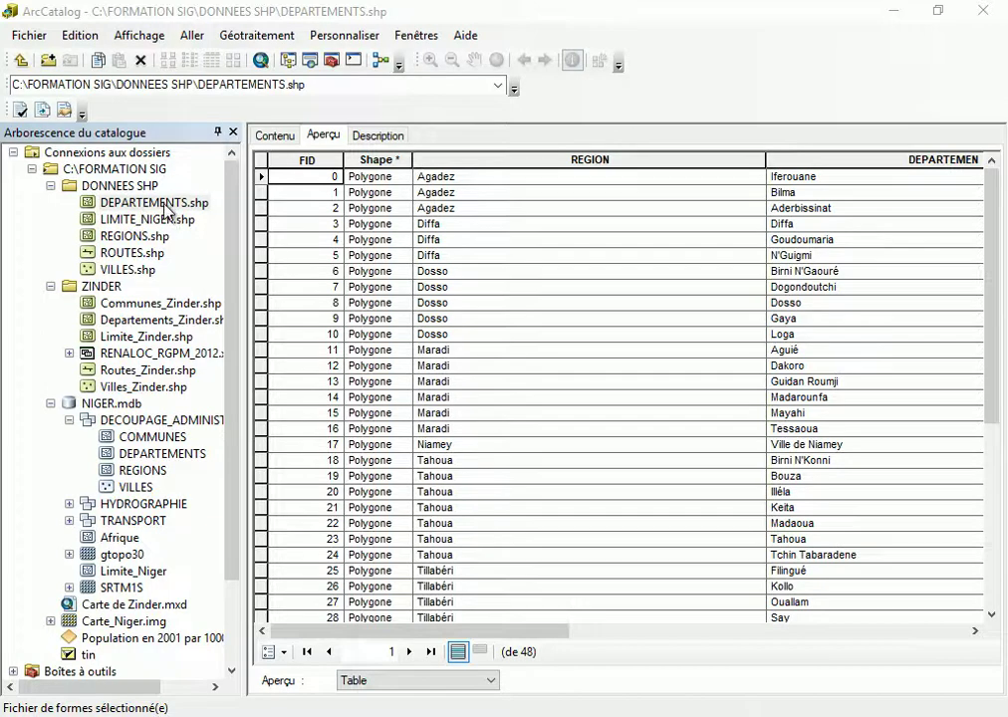
# Narrow the REGION, DEPARTEMEN, SHAPE_Leng and SHAPE_Area columns until all the table's columns fit in the preview.
pyautogui.moveTo(764, 163); pyautogui.dragTo(602, 163)
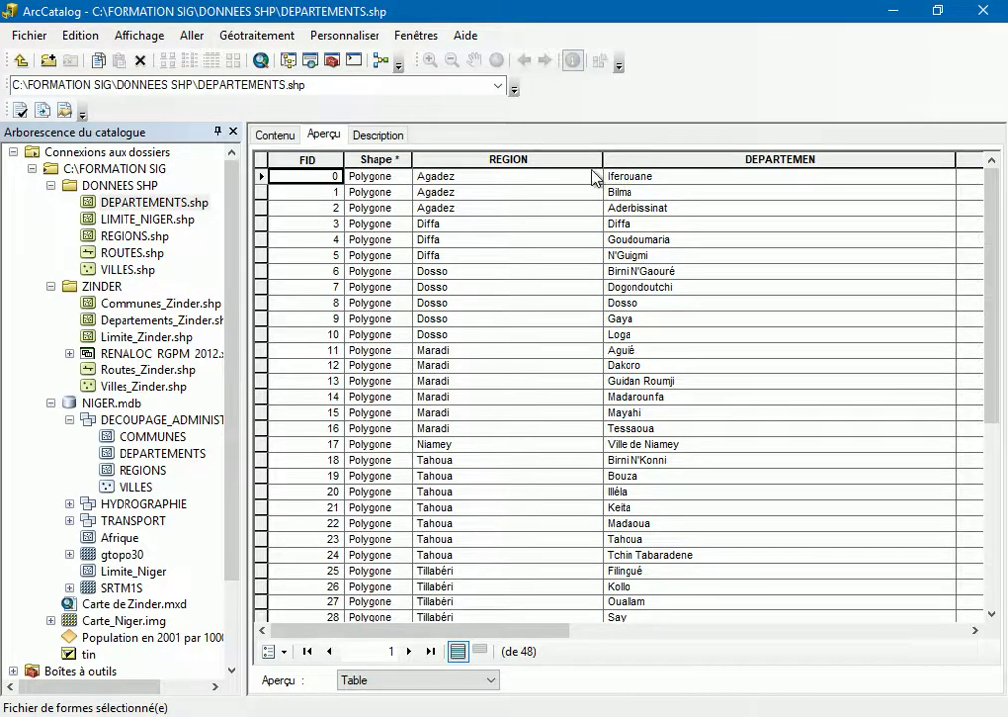
pyautogui.moveTo(602, 163); pyautogui.dragTo(554, 162)
pyautogui.moveTo(907, 160); pyautogui.dragTo(712, 159)
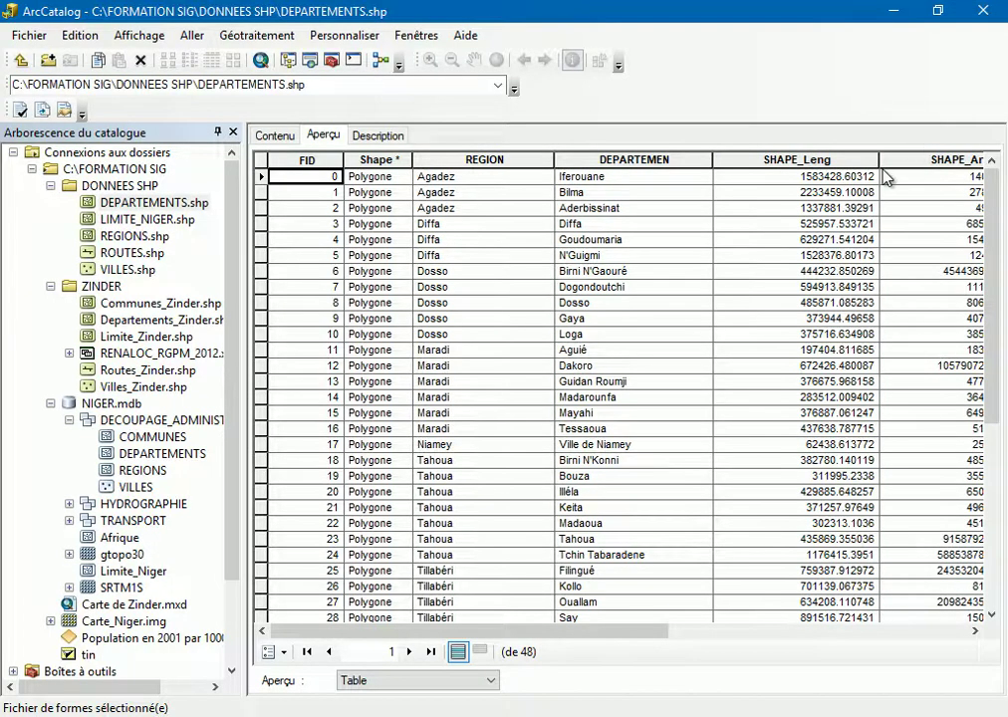
pyautogui.moveTo(877, 163); pyautogui.dragTo(796, 164)
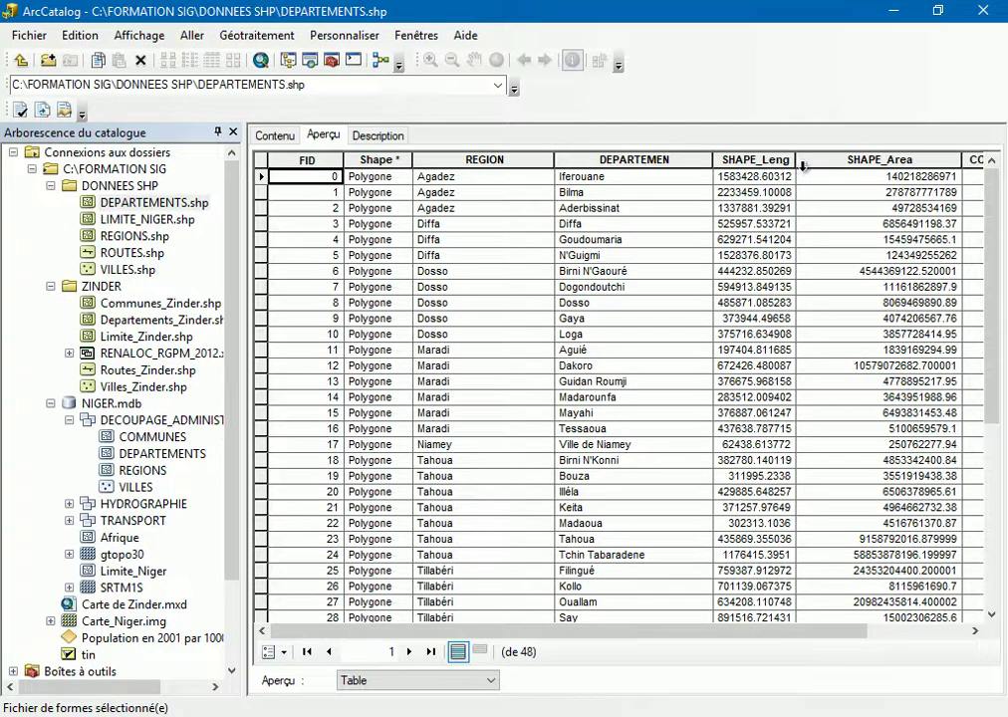
pyautogui.moveTo(960, 160); pyautogui.dragTo(888, 160)
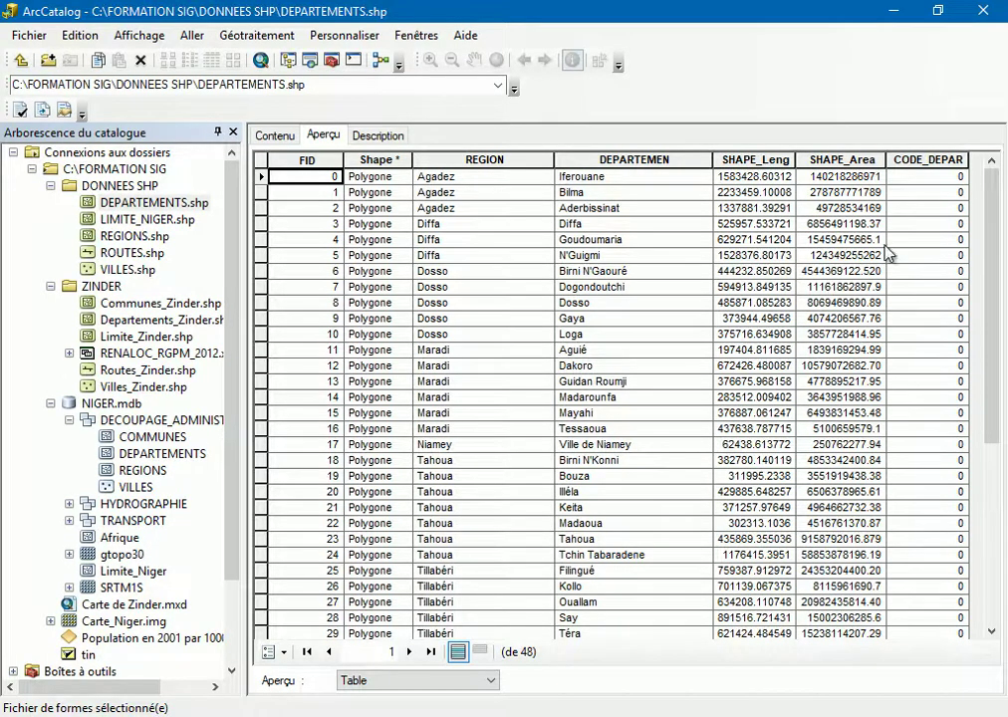
# Go through the records of Goudoumaria, Mayahi and Tessaoua, and look further down the table to the Zinder departments.
pyautogui.click(263, 240)
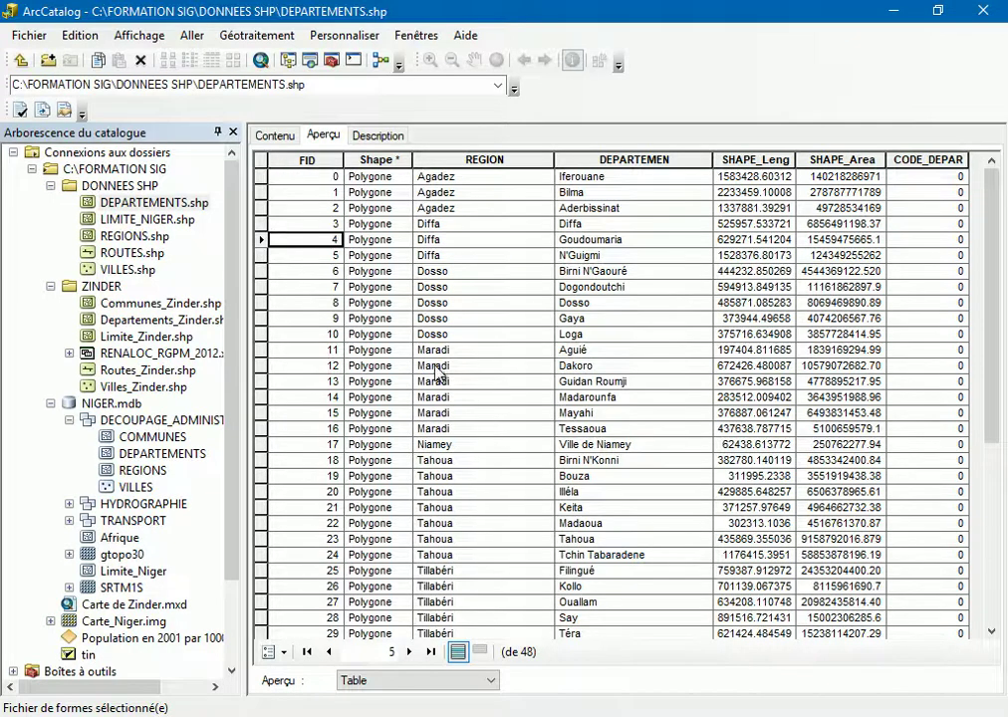
pyautogui.click(267, 412)
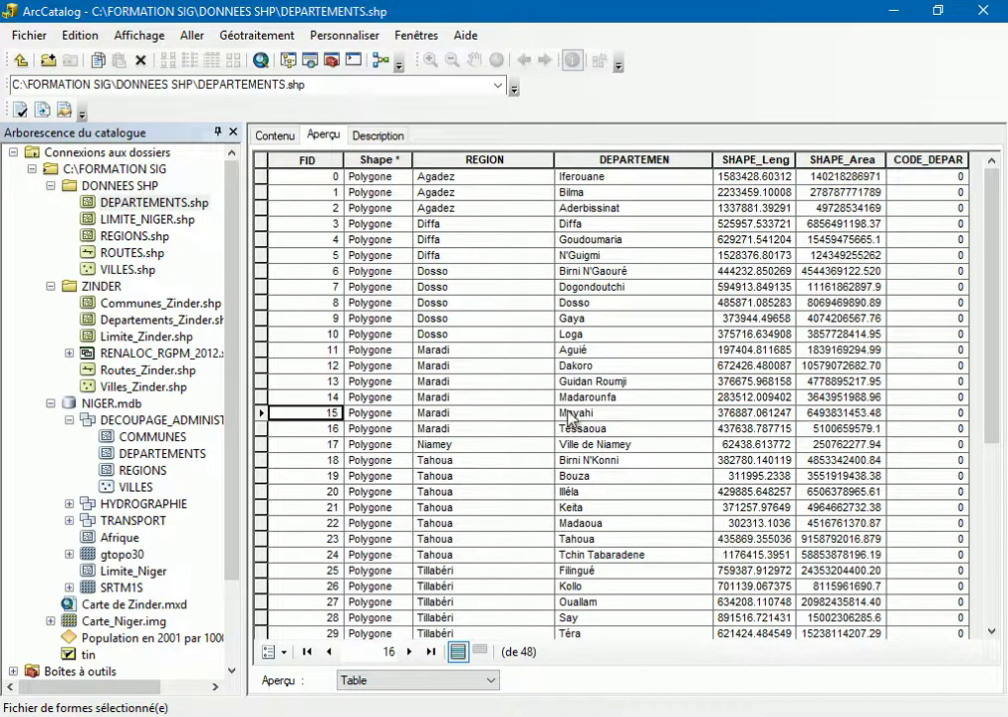
pyautogui.click(263, 429)
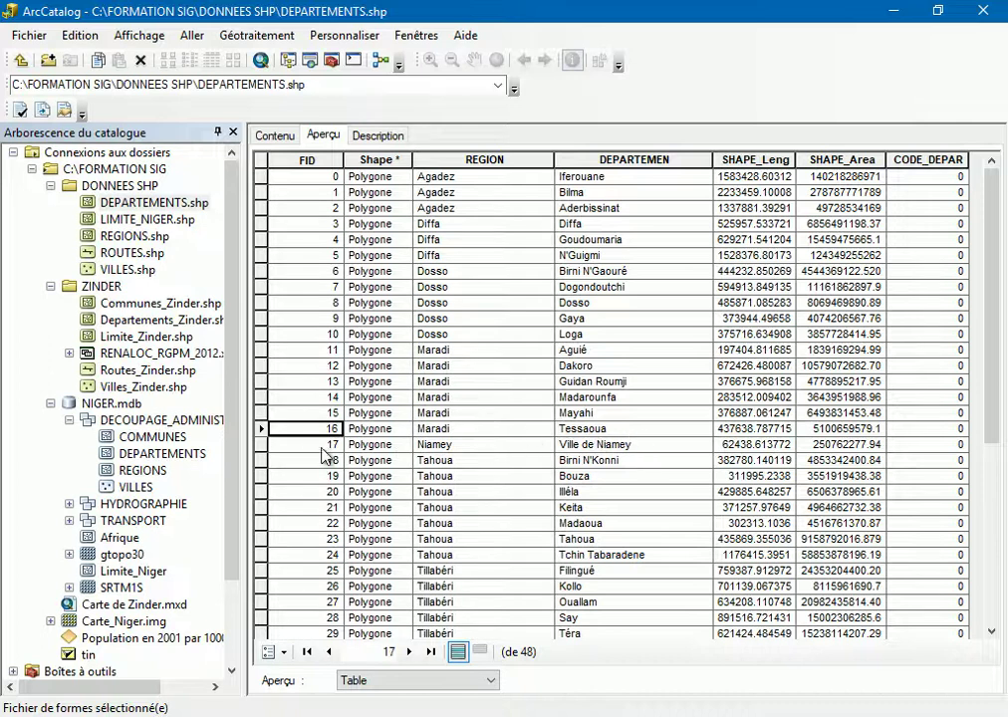
pyautogui.scroll(-6, 479, 508)
pyautogui.scroll(1, 443, 268)
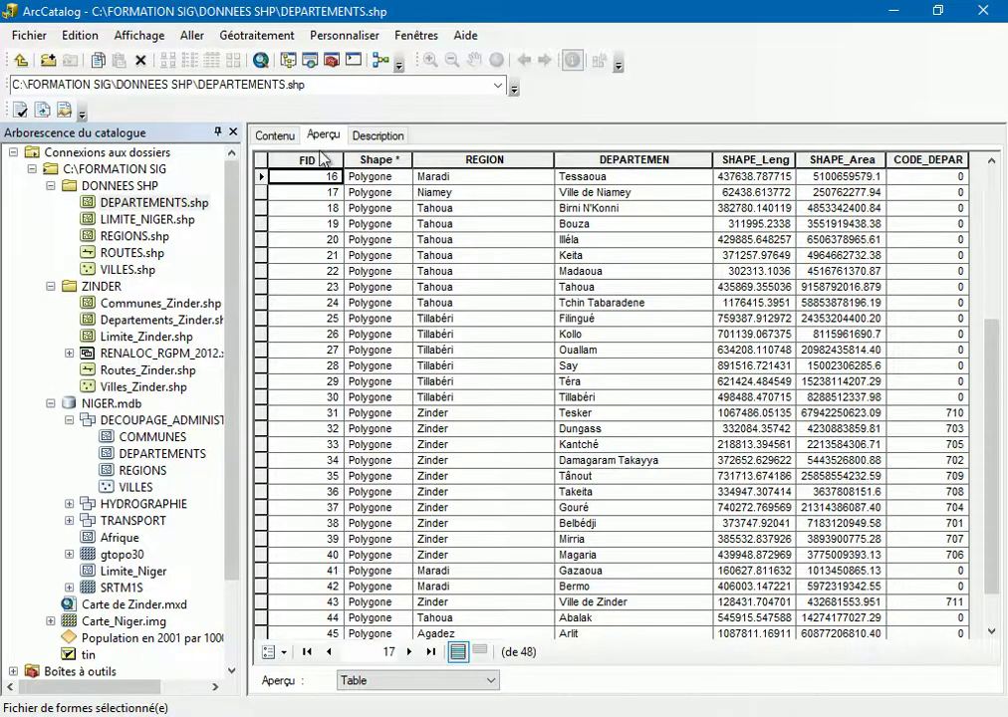
# Preview the attribute tables of LIMITE_NIGER.shp, REGIONS.shp, ROUTES.shp and VILLES.shp in the DONNEES SHP folder.
pyautogui.click(487, 684)
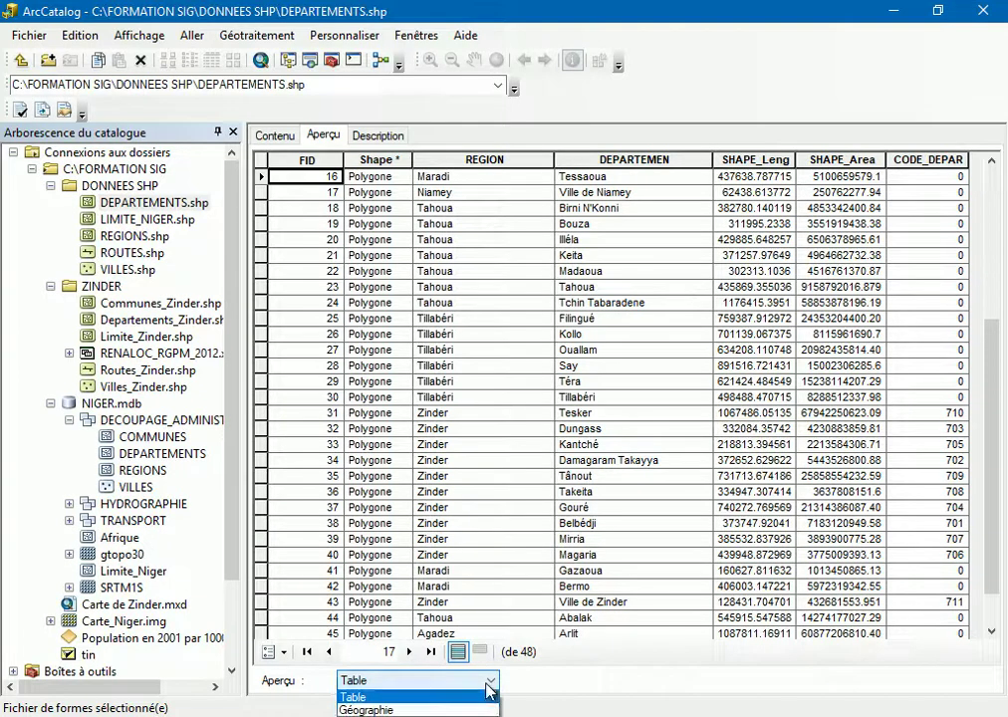
pyautogui.click(139, 199)
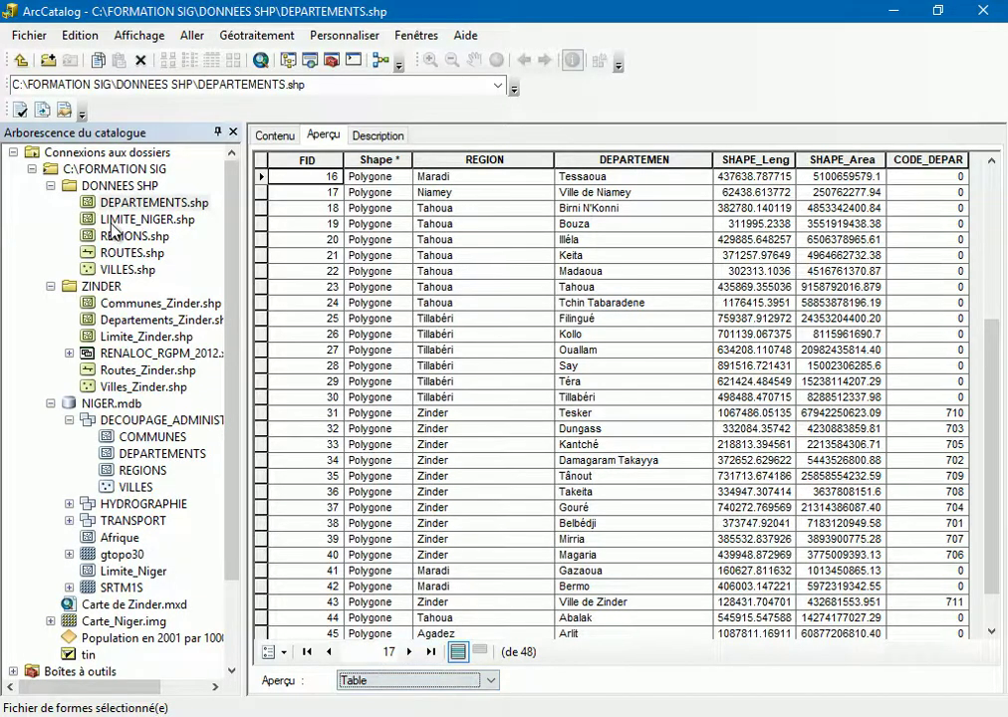
pyautogui.click(148, 219)
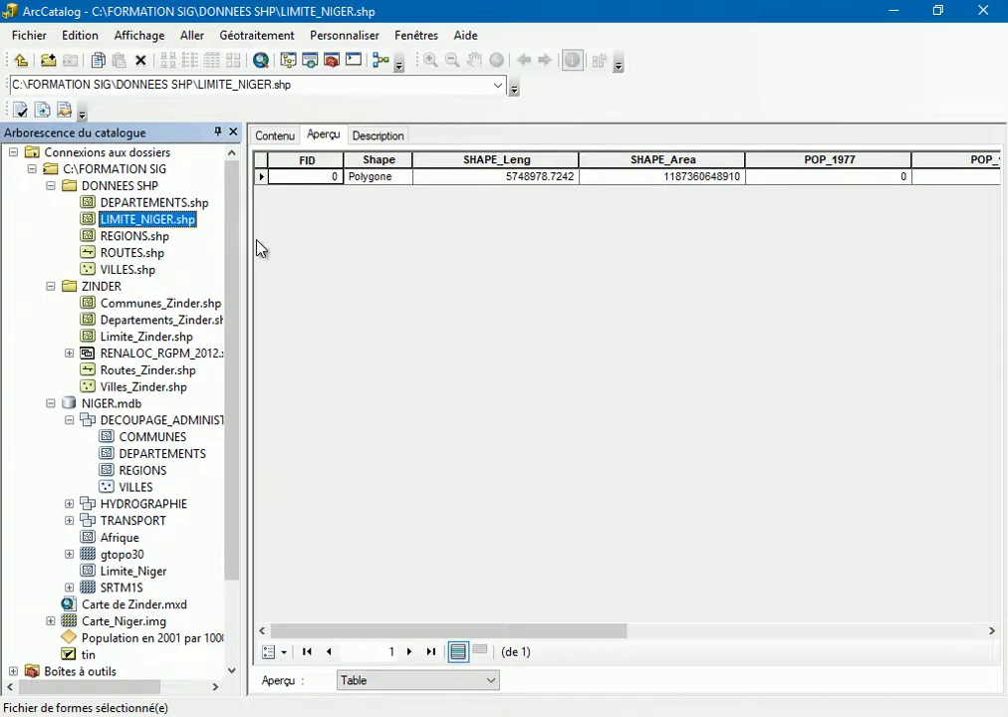
pyautogui.click(131, 237)
pyautogui.click(133, 254)
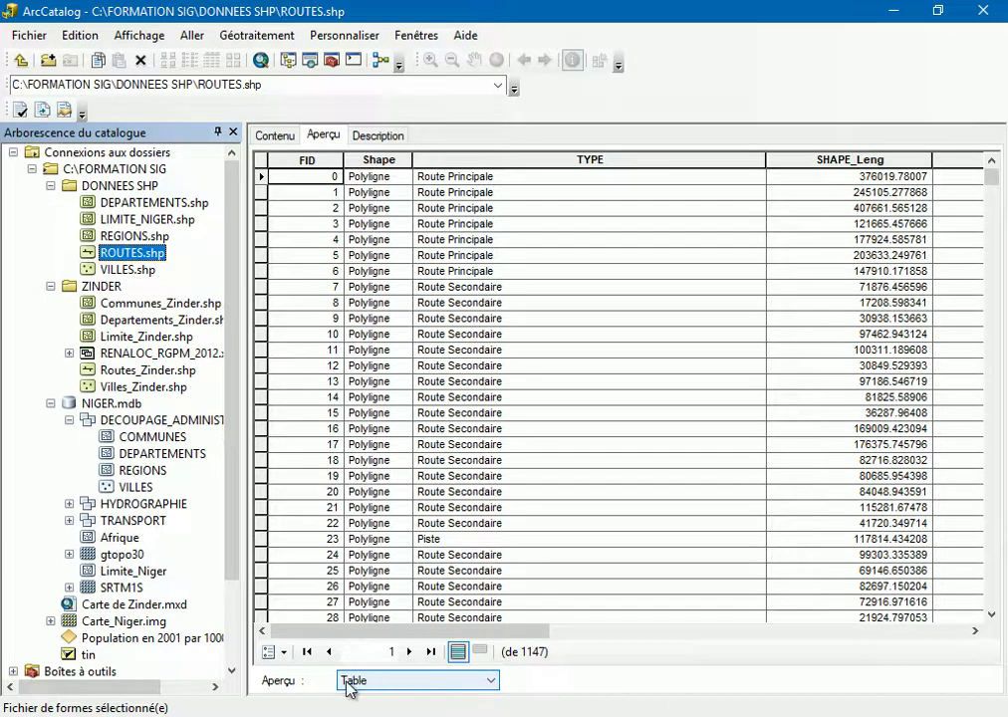
pyautogui.click(126, 269)
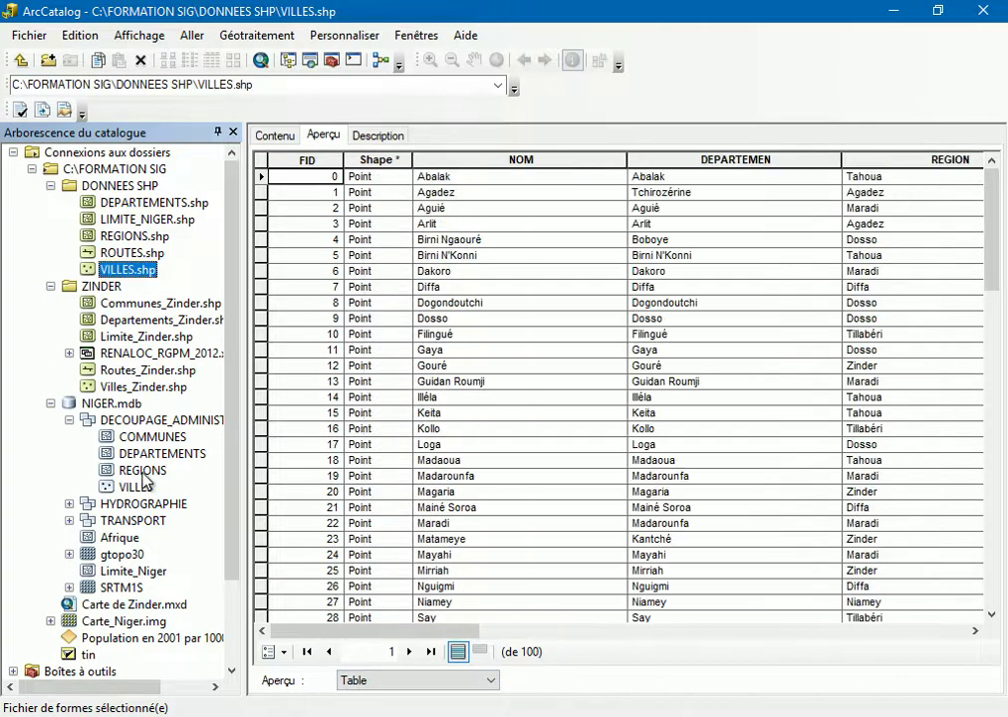
# Preview the REGIONS table of the NIGER.mdb geodatabase and narrow its NOM_REGION, POP_1977, POP_1988, POP_2001 and E_2010 columns.
pyautogui.click(141, 469)
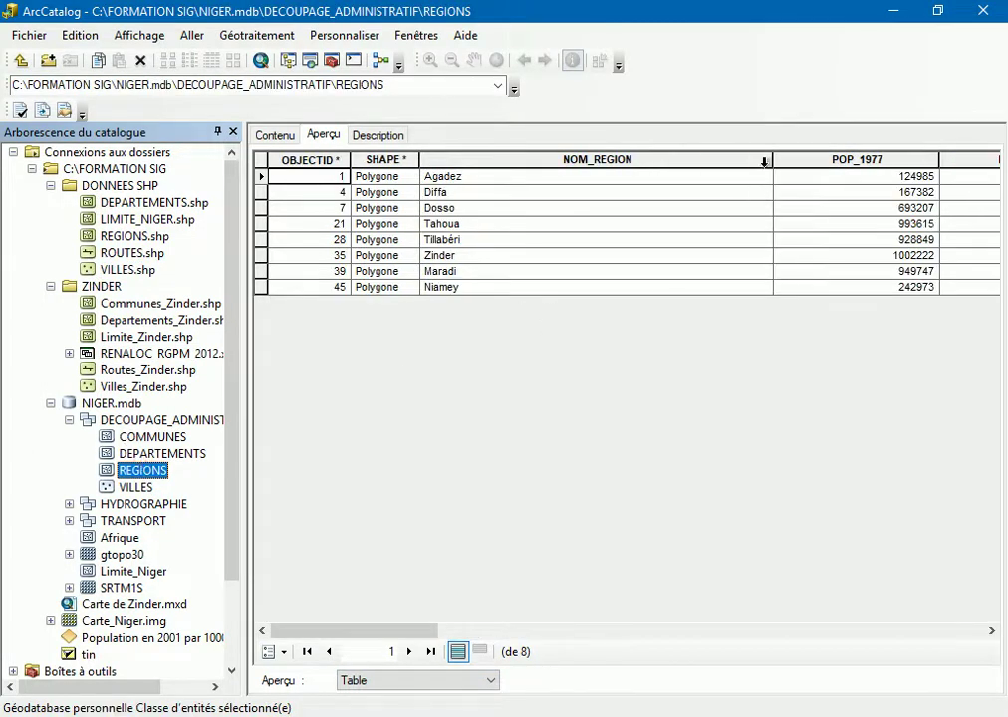
pyautogui.moveTo(769, 159); pyautogui.dragTo(592, 160)
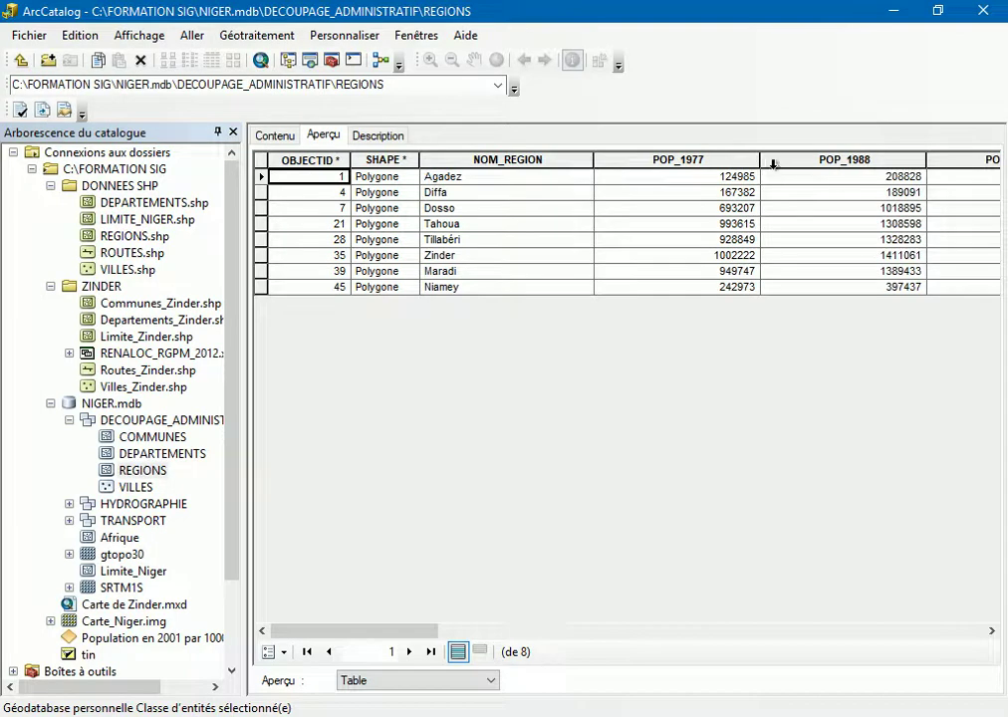
pyautogui.moveTo(762, 159); pyautogui.dragTo(685, 159)
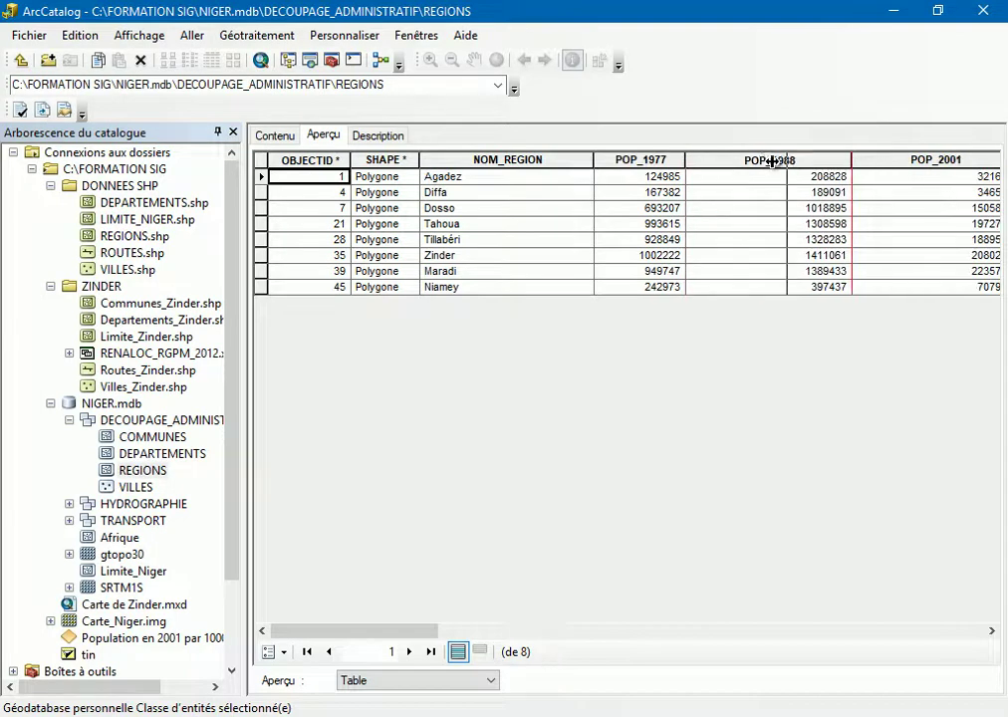
pyautogui.moveTo(844, 160); pyautogui.dragTo(761, 160)
pyautogui.moveTo(928, 159); pyautogui.dragTo(852, 160)
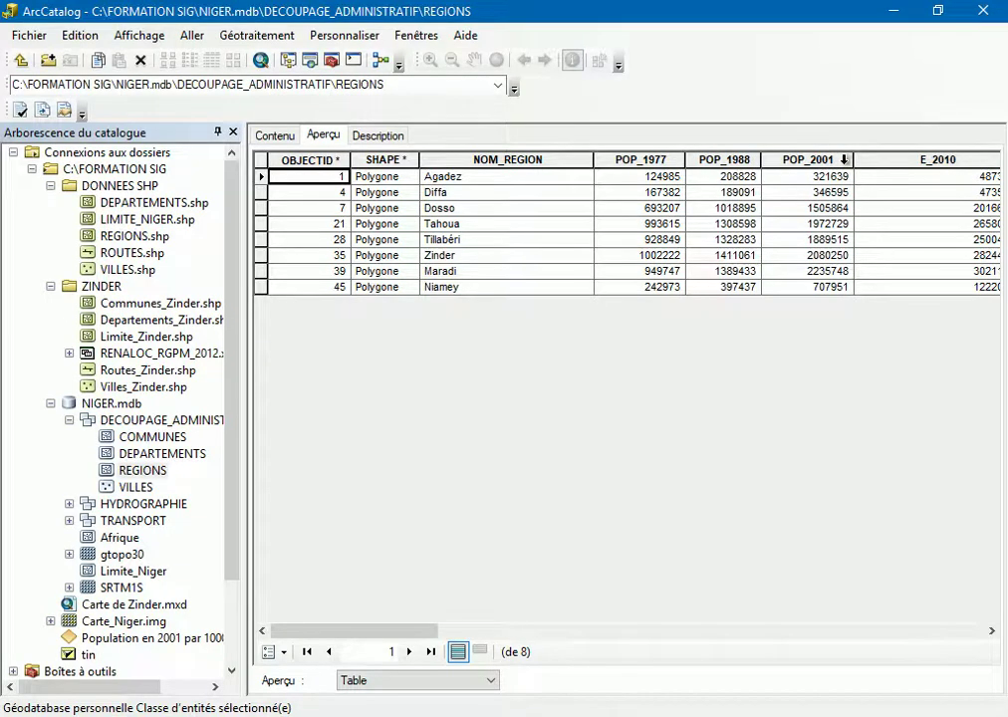
pyautogui.moveTo(354, 630); pyautogui.dragTo(436, 631)
pyautogui.moveTo(865, 159); pyautogui.dragTo(786, 160)
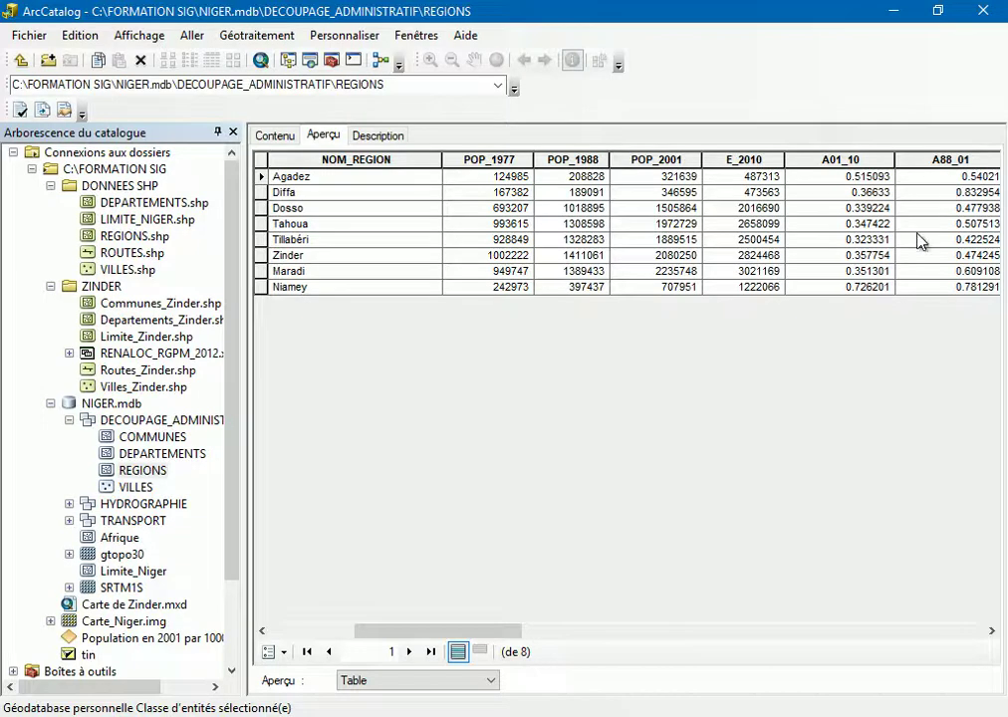
# Look through the remaining fields of the REGIONS table, narrowing the Superficie column and, back at the first fields, NOM_REGION.
pyautogui.moveTo(501, 630); pyautogui.dragTo(708, 631)
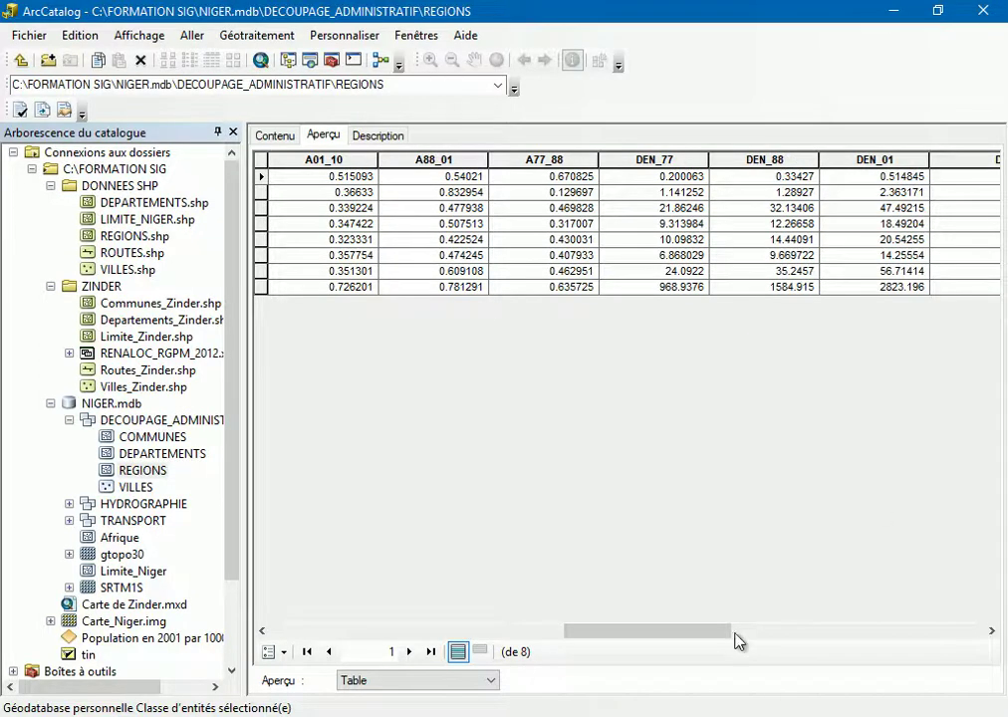
pyautogui.moveTo(691, 632); pyautogui.dragTo(899, 624)
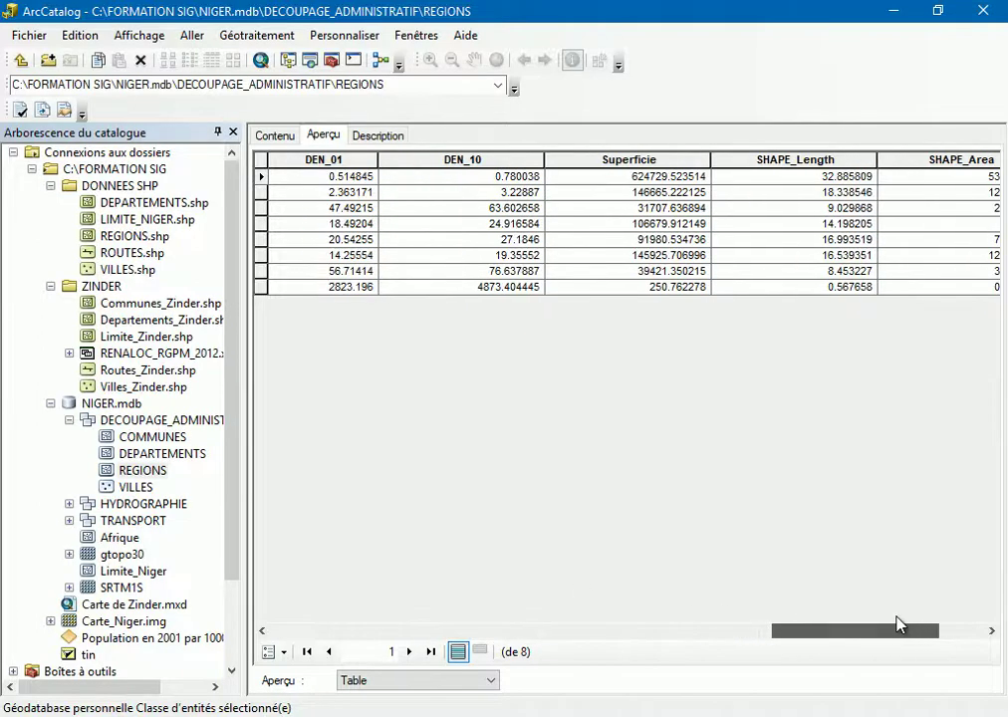
pyautogui.moveTo(711, 159); pyautogui.dragTo(636, 162)
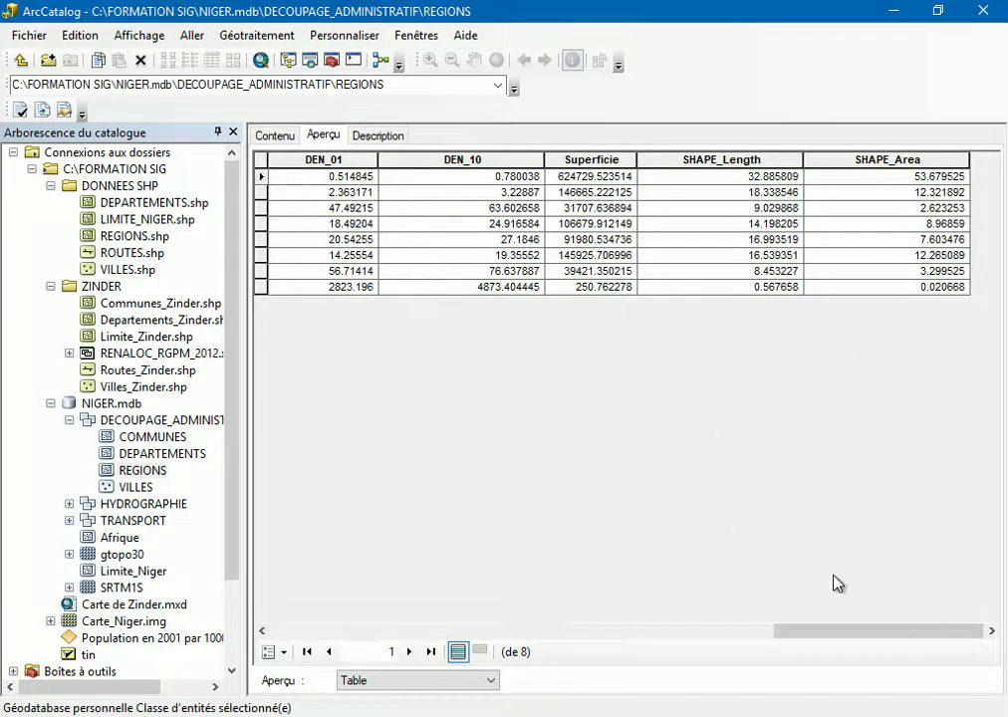
pyautogui.moveTo(862, 641); pyautogui.dragTo(317, 576)
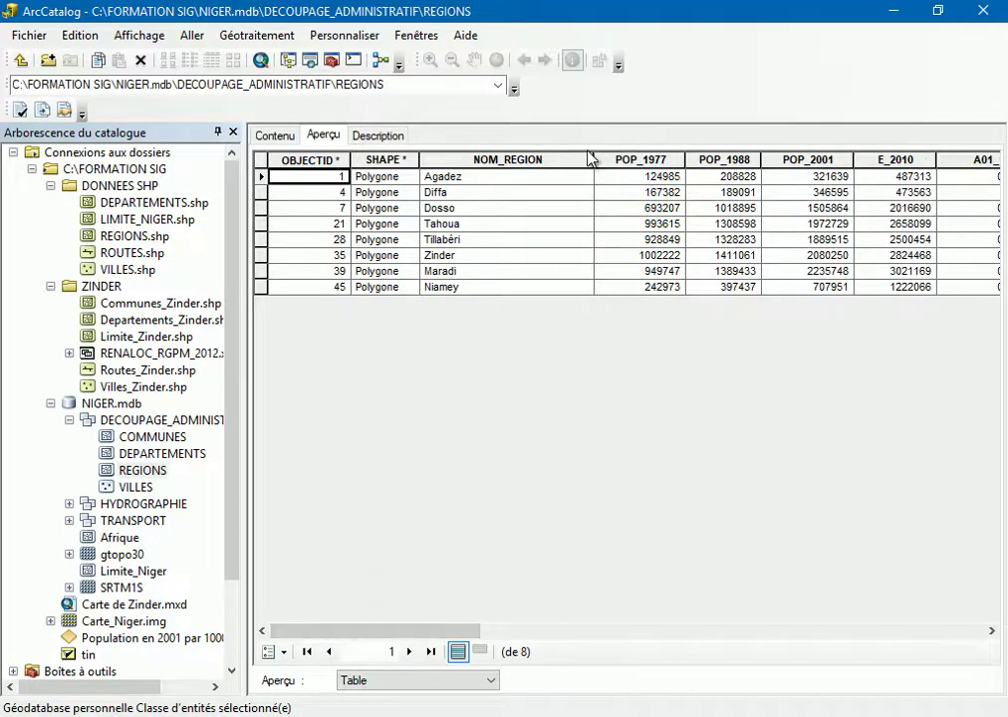
pyautogui.moveTo(595, 159); pyautogui.dragTo(555, 160)
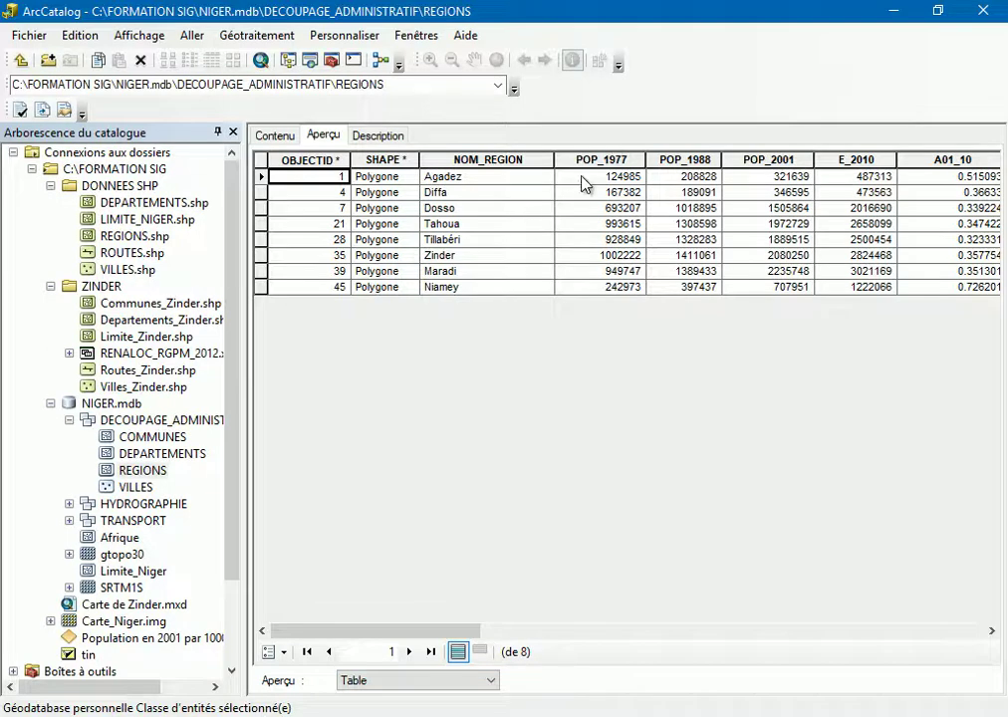
# Sort the REGIONS records by NOM_REGION in ascending order.
pyautogui.click(514, 158)
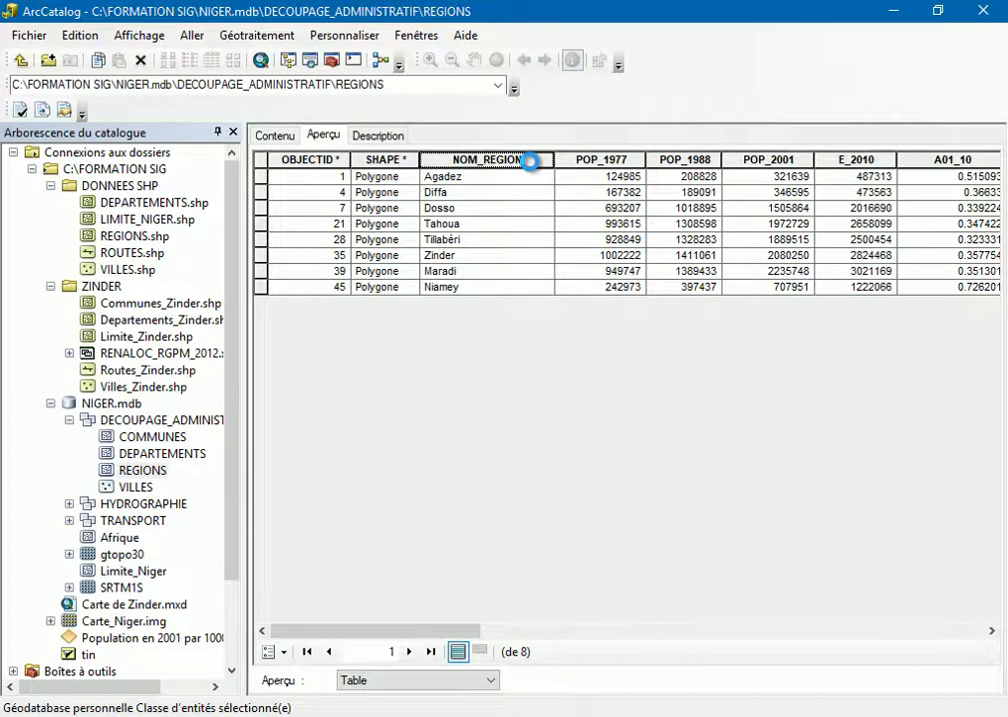
pyautogui.rightClick(530, 160)
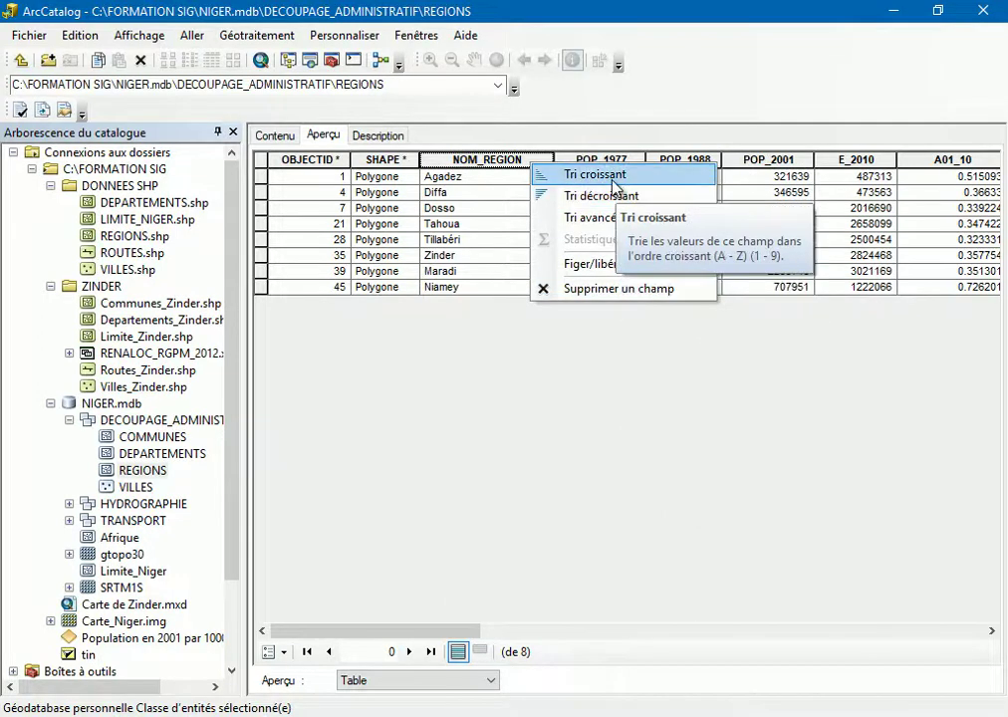
pyautogui.click(558, 174)
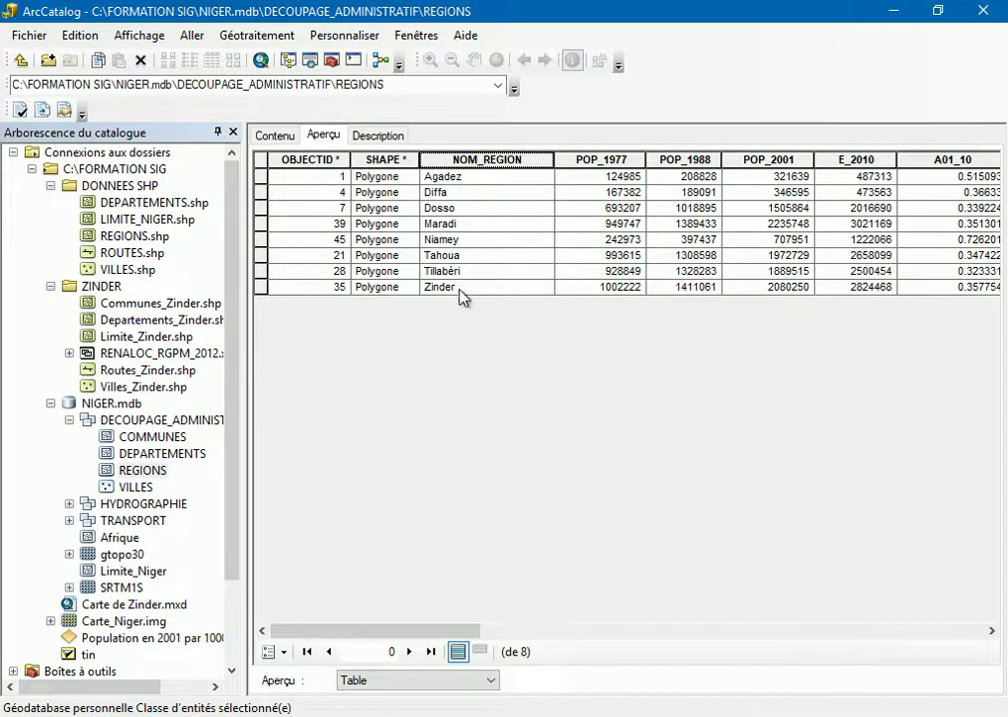
# Sort the records by POP_1977 in ascending order, and toggle the sort direction repeatedly, ending in descending order.
pyautogui.rightClick(620, 157)
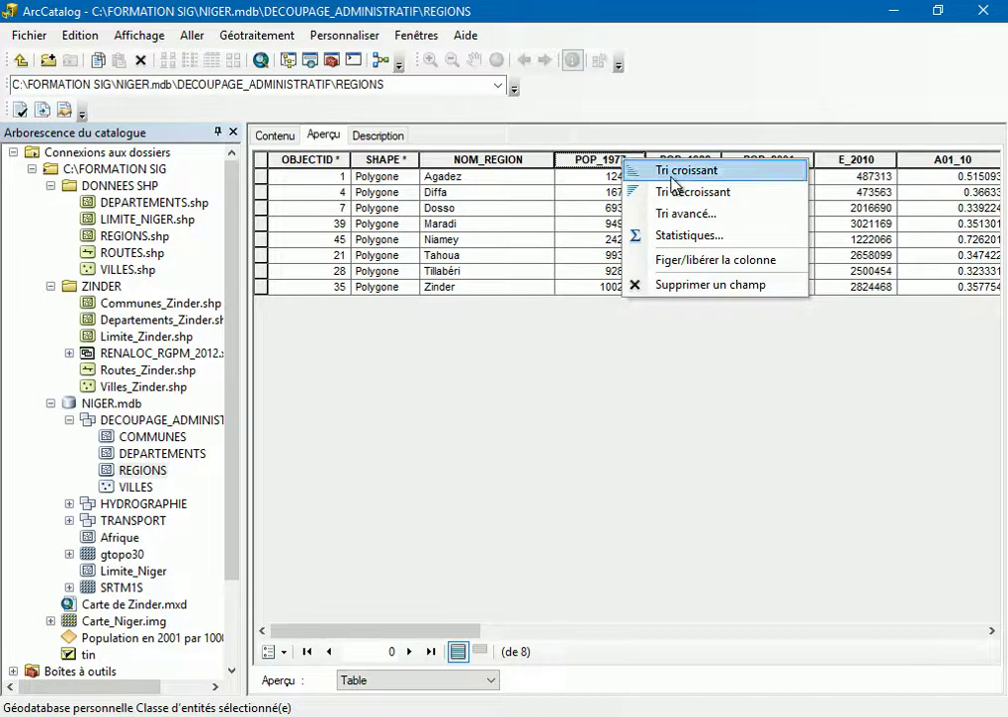
pyautogui.click(660, 172)
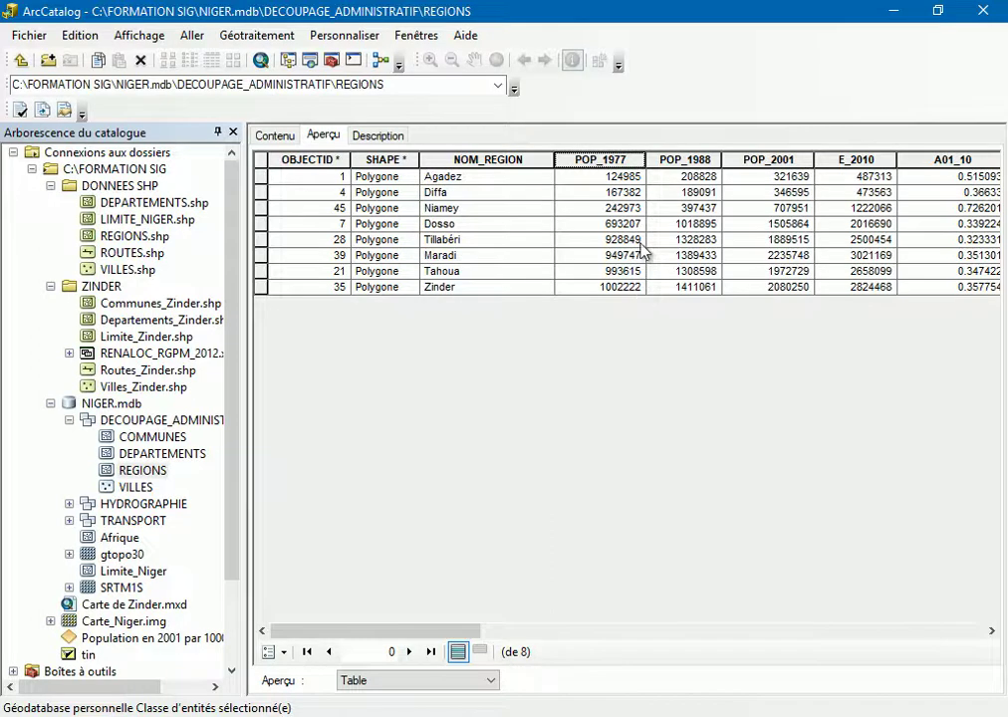
pyautogui.doubleClick(618, 157)
pyautogui.doubleClick(618, 159)
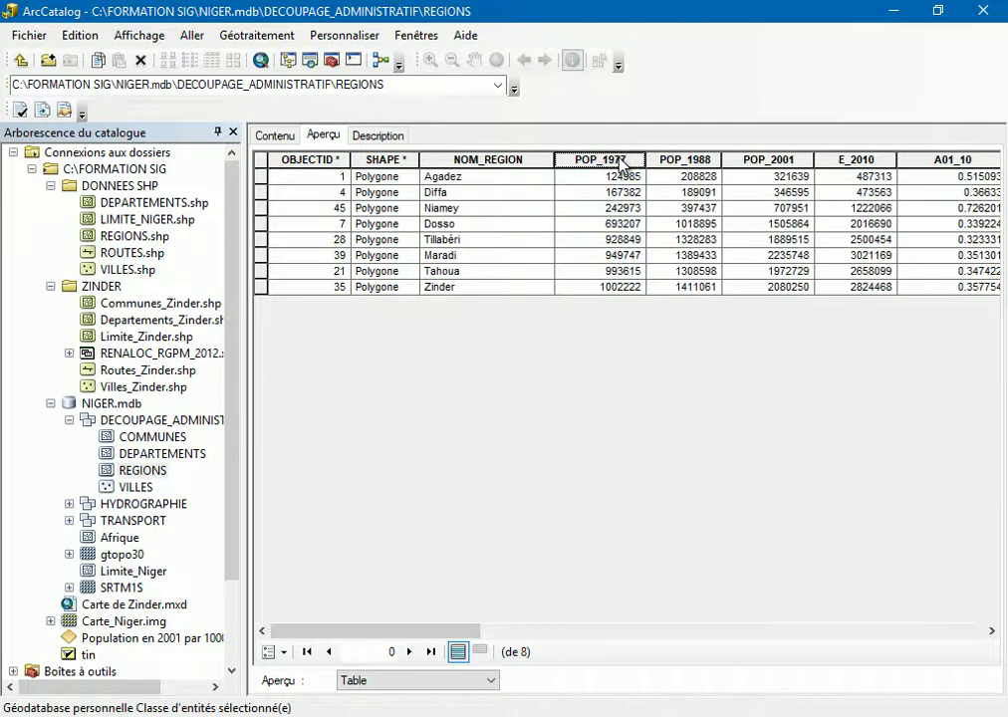
pyautogui.doubleClick(618, 159)
pyautogui.doubleClick(619, 160)
pyautogui.doubleClick(618, 159)
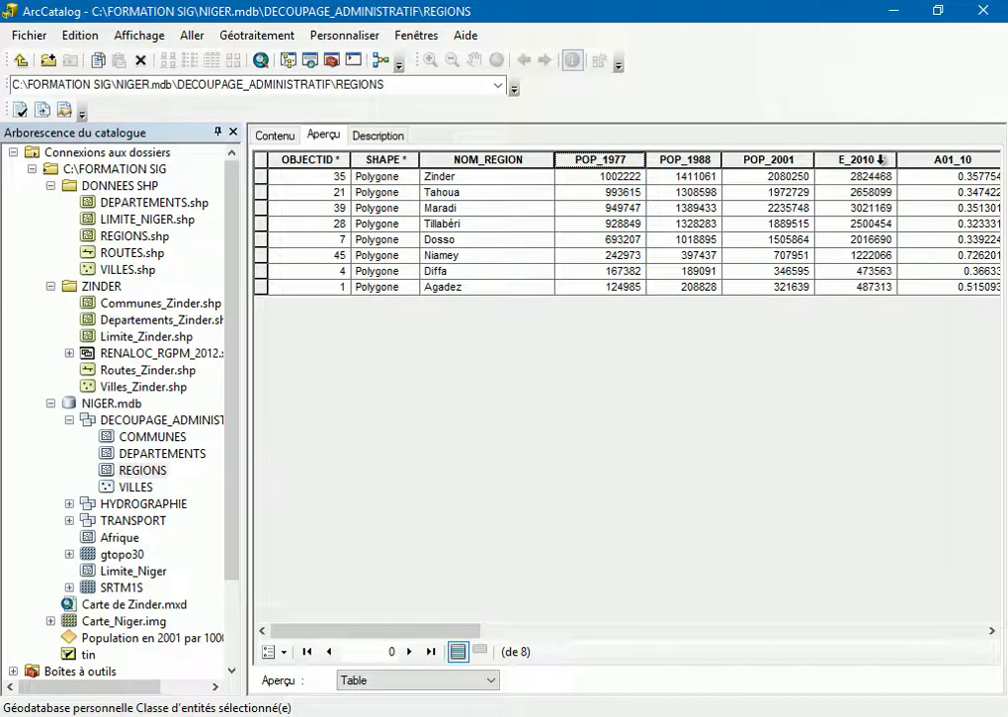
# Open the field statistics for E_2010 and view those for POPULATION en 2001, POPULATION en 1988 and POPULATION en 1977.
pyautogui.rightClick(879, 159)
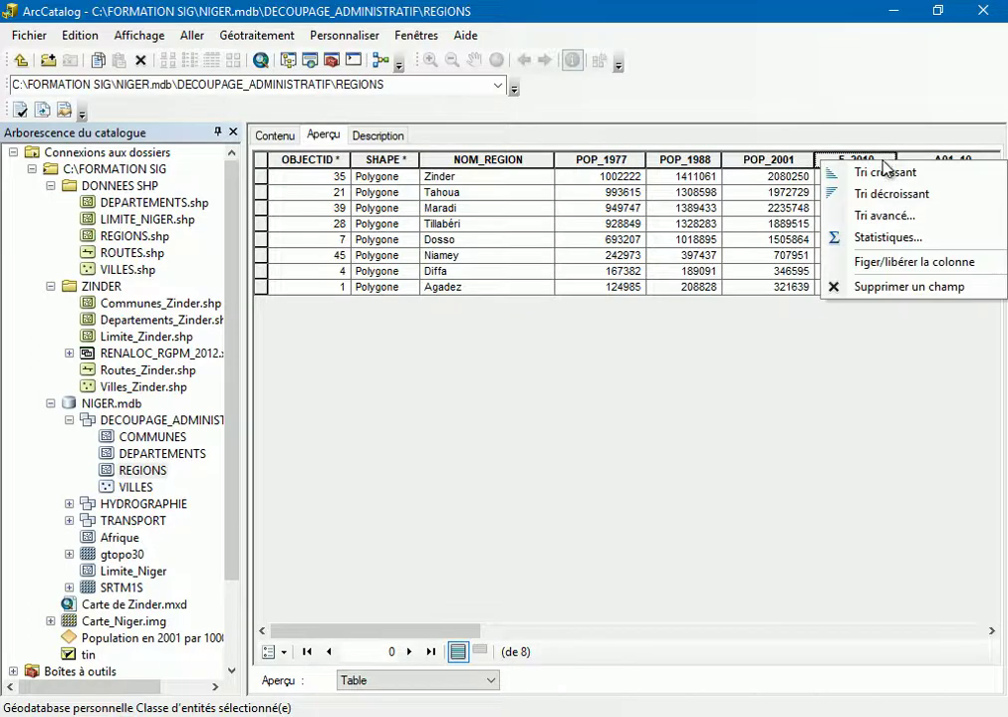
pyautogui.click(897, 240)
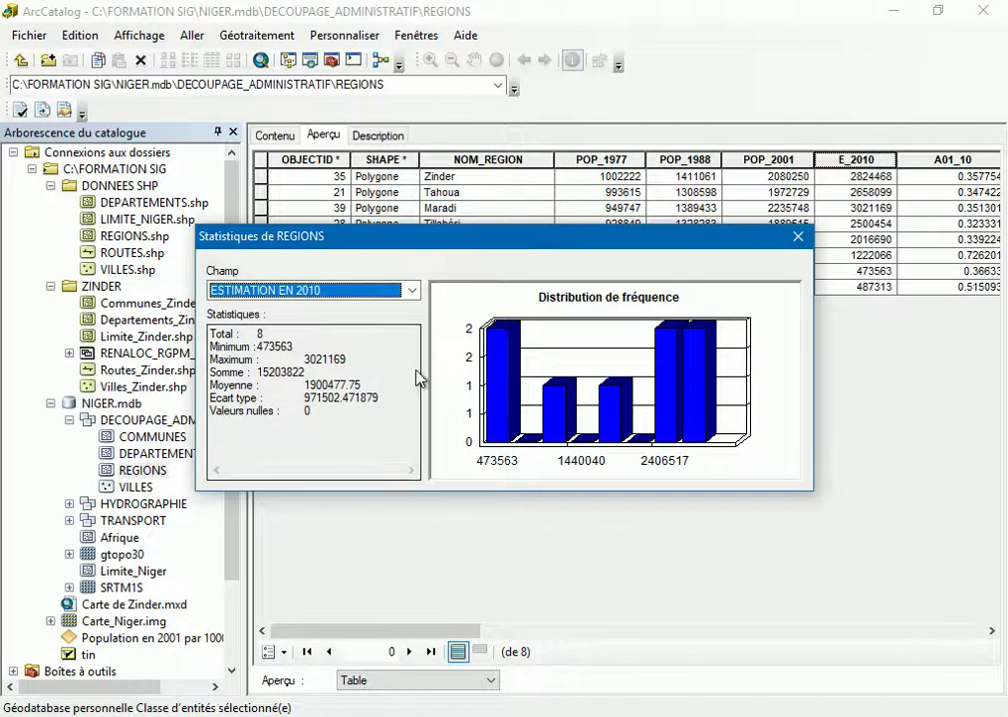
pyautogui.click(411, 290)
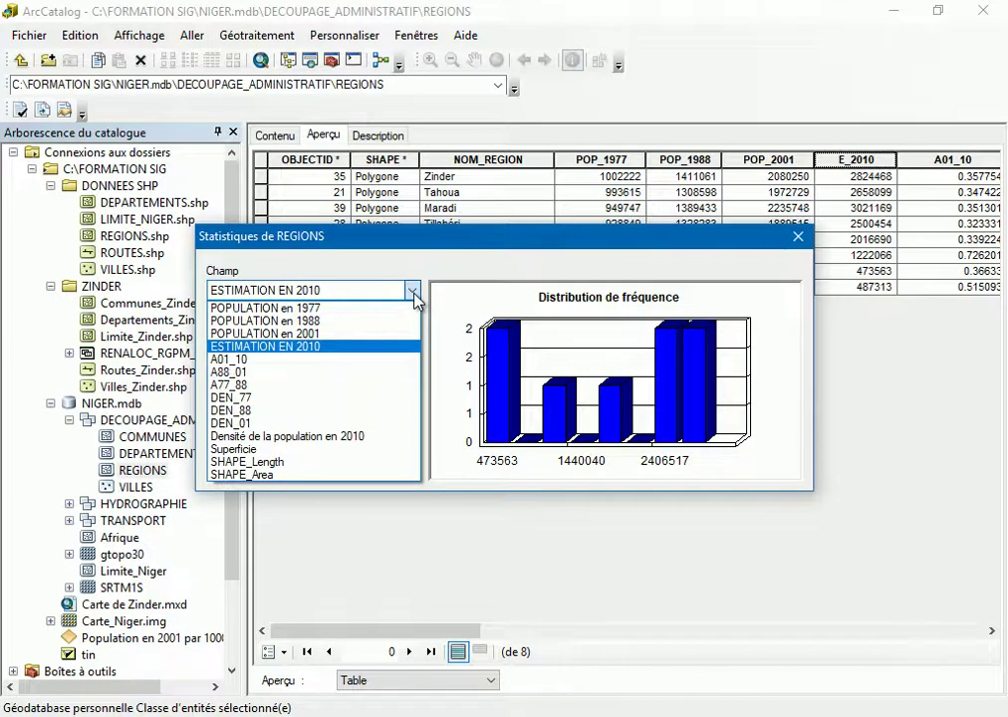
pyautogui.click(297, 334)
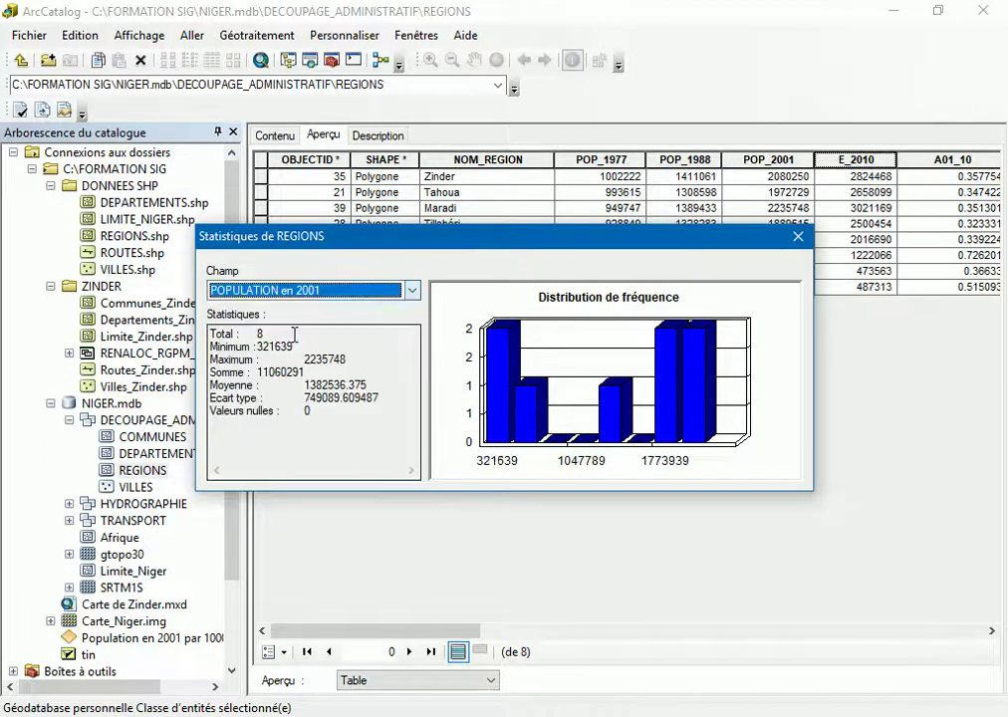
pyautogui.click(401, 291)
pyautogui.click(294, 320)
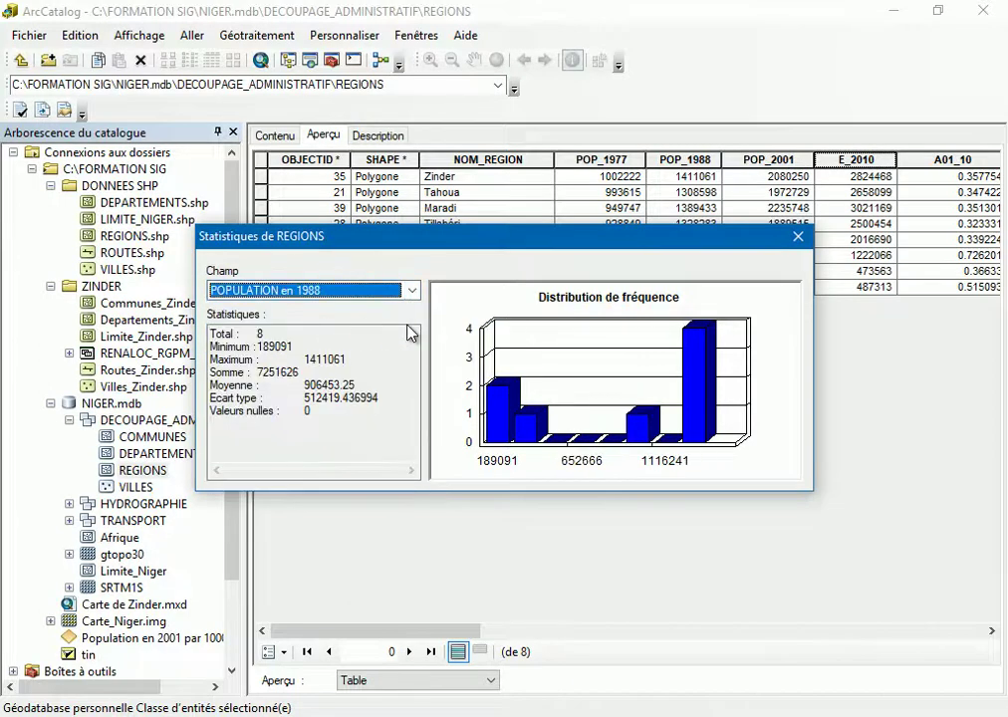
pyautogui.click(411, 290)
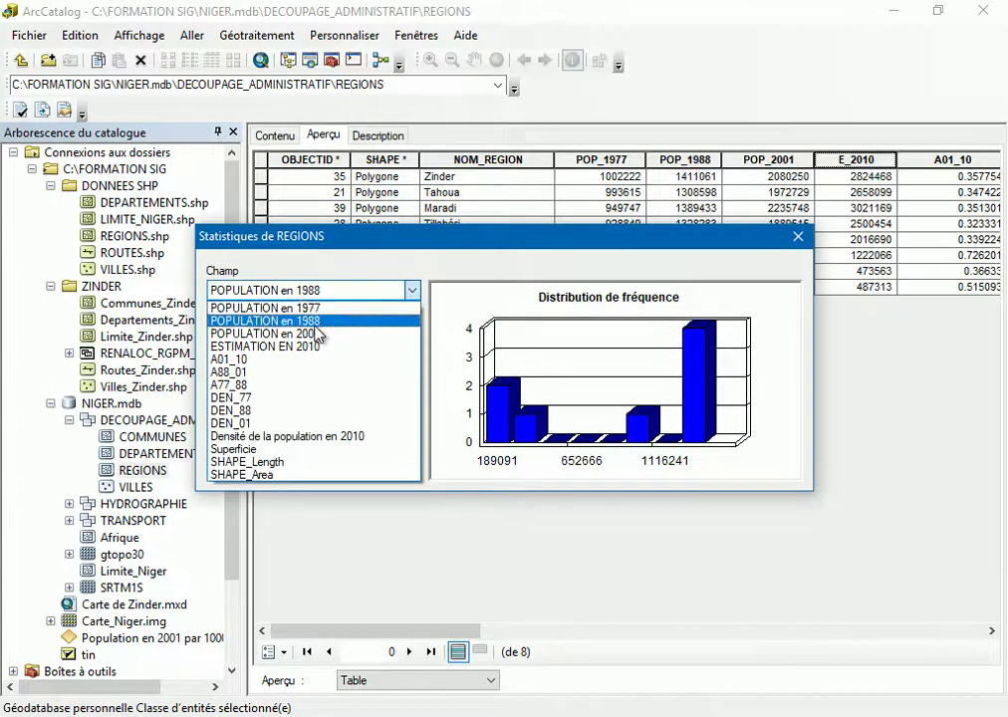
pyautogui.click(261, 308)
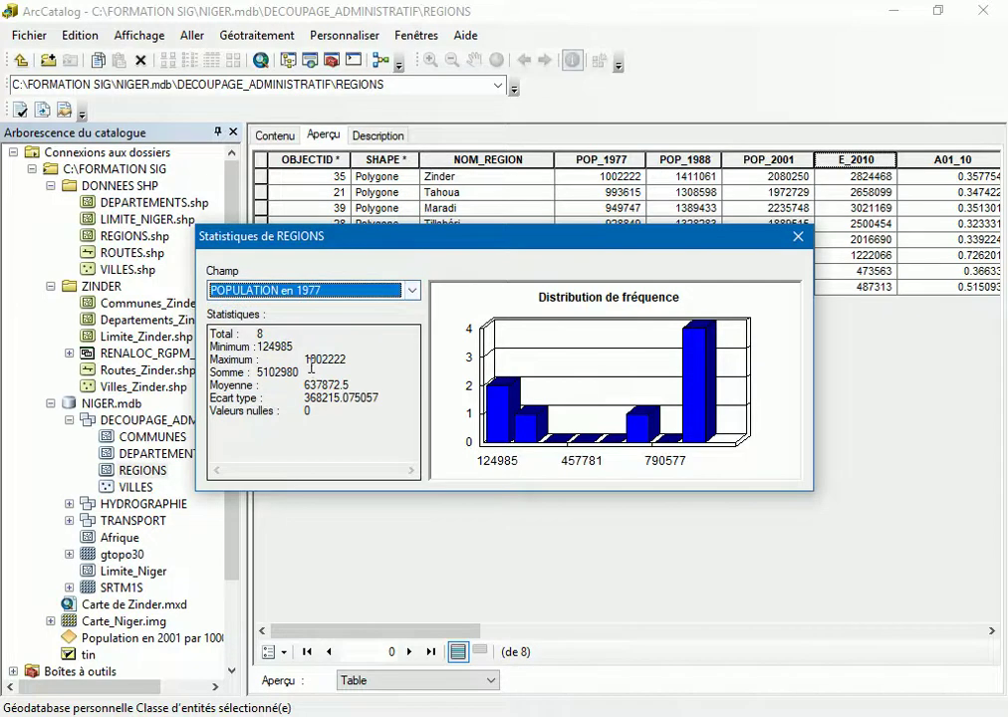
# View the statistics for Densité de la population en 2010 and close the statistics window.
pyautogui.click(406, 294)
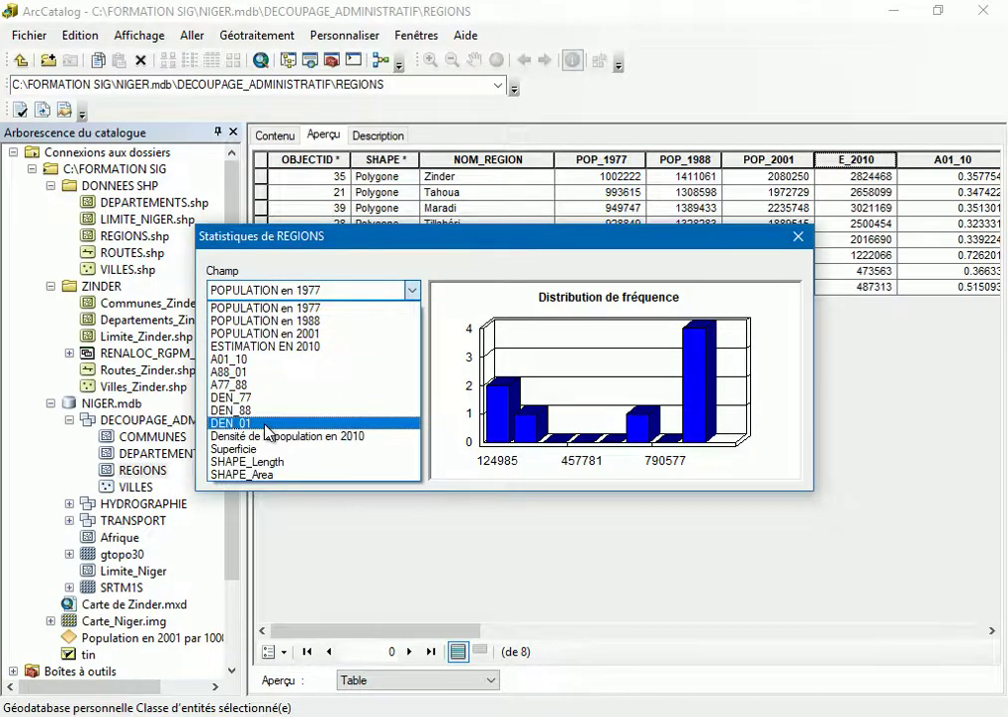
pyautogui.click(349, 444)
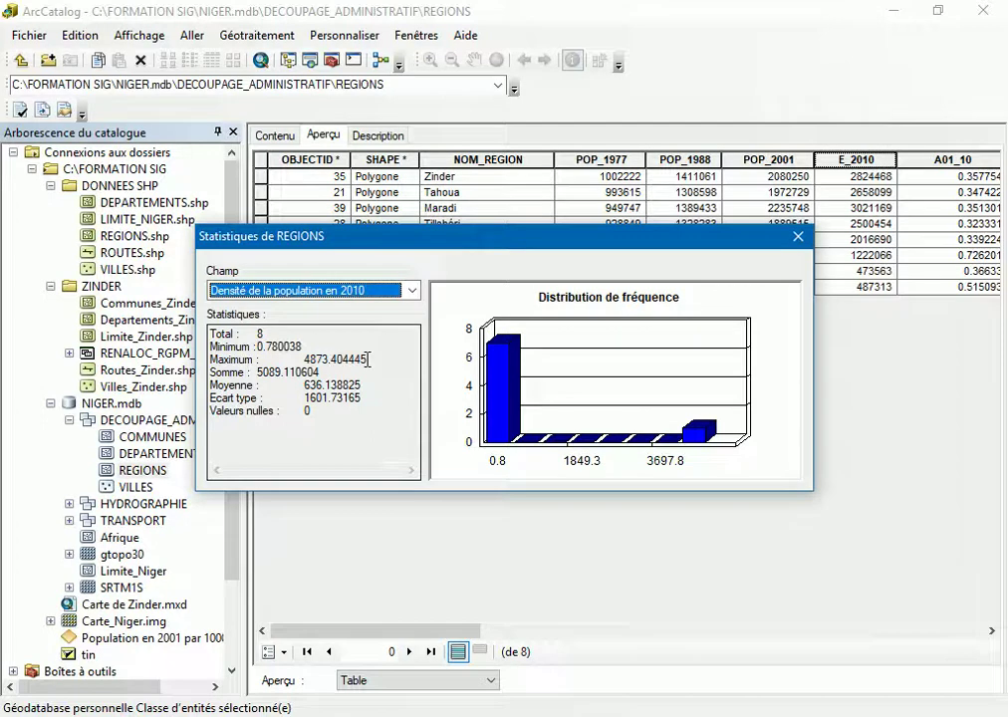
pyautogui.click(796, 237)
# Sort the REGIONS records by DEN_10 in ascending order.
pyautogui.moveTo(454, 628); pyautogui.dragTo(869, 620)
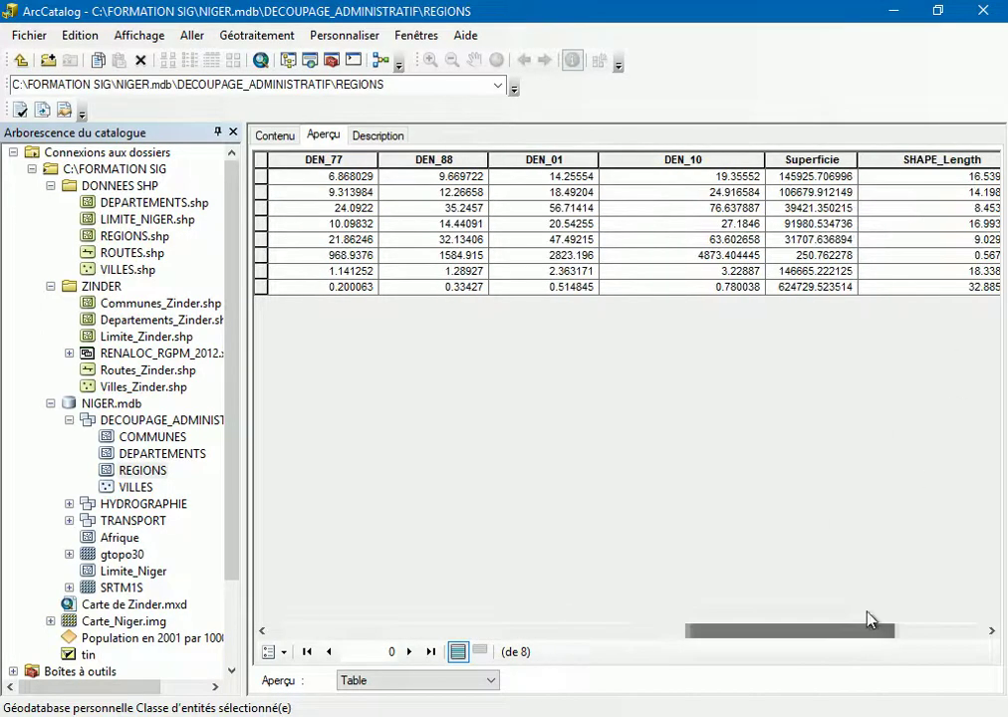
pyautogui.click(731, 161)
pyautogui.rightClick(732, 161)
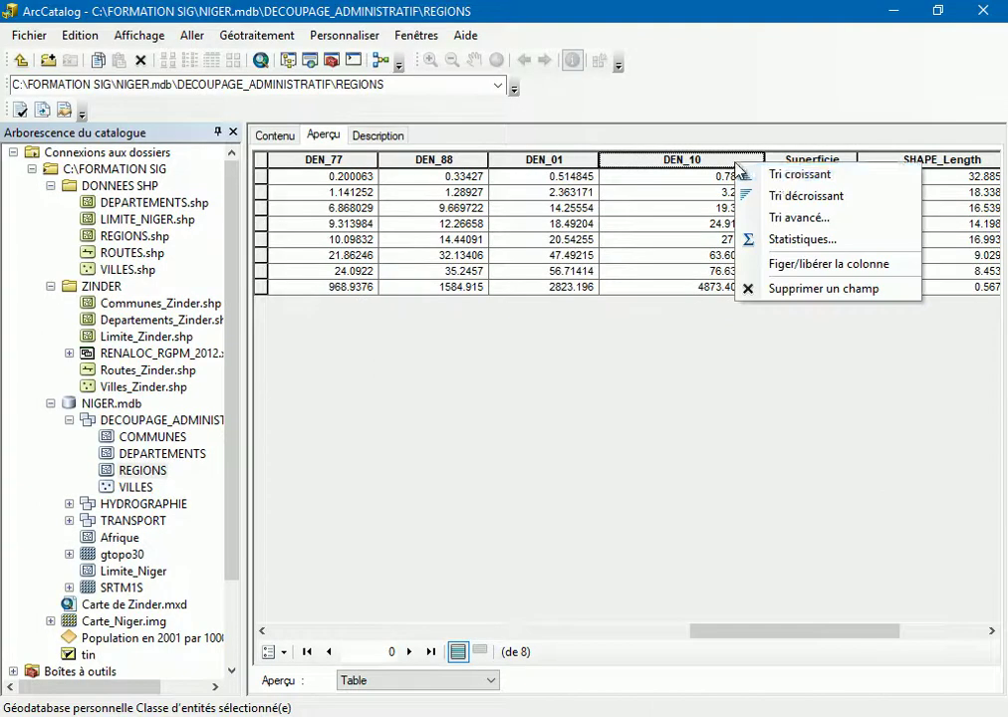
pyautogui.click(785, 173)
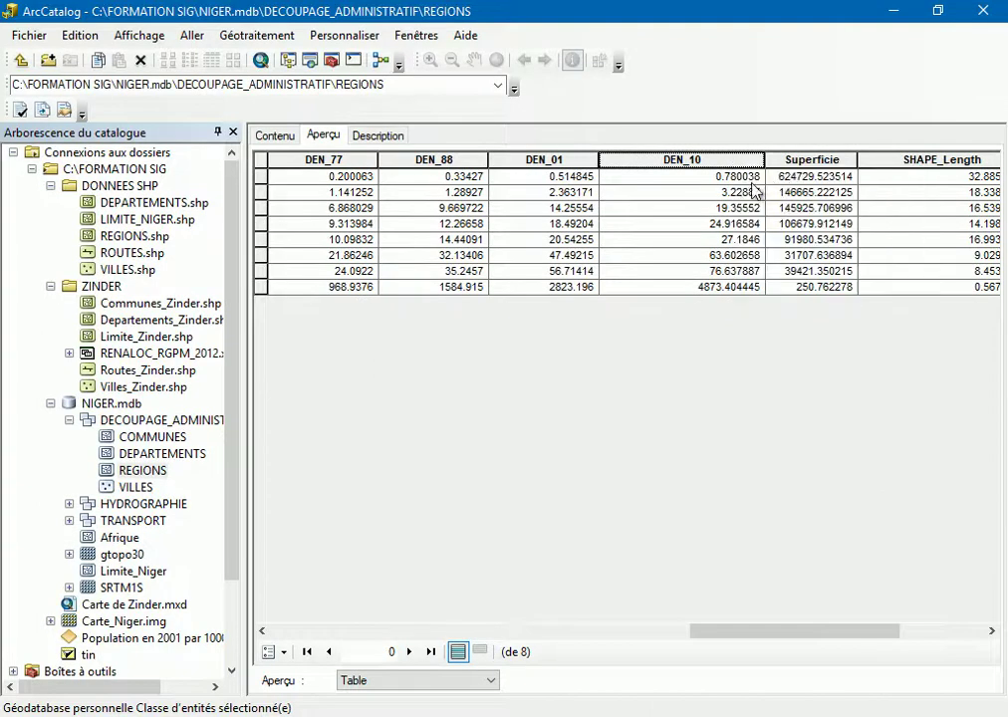
# Compare the sorted DEN_10 values with the matching NOM_REGION names, from the highest density record upward, and return to the density fields.
pyautogui.click(725, 290)
pyautogui.moveTo(791, 638); pyautogui.dragTo(405, 531)
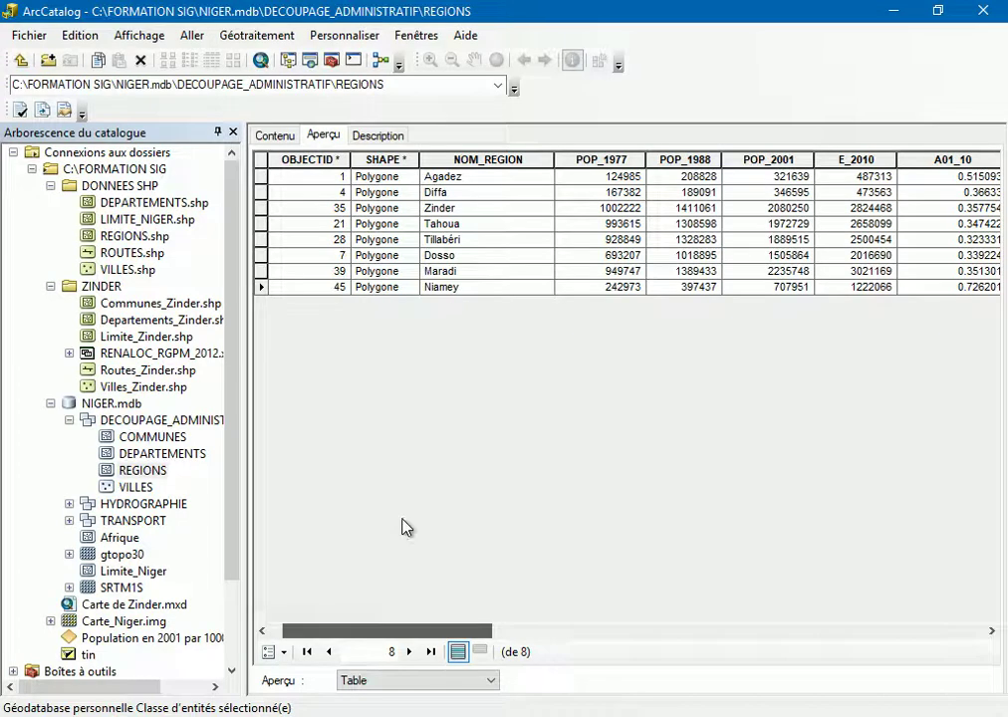
pyautogui.click(472, 291)
pyautogui.click(474, 271)
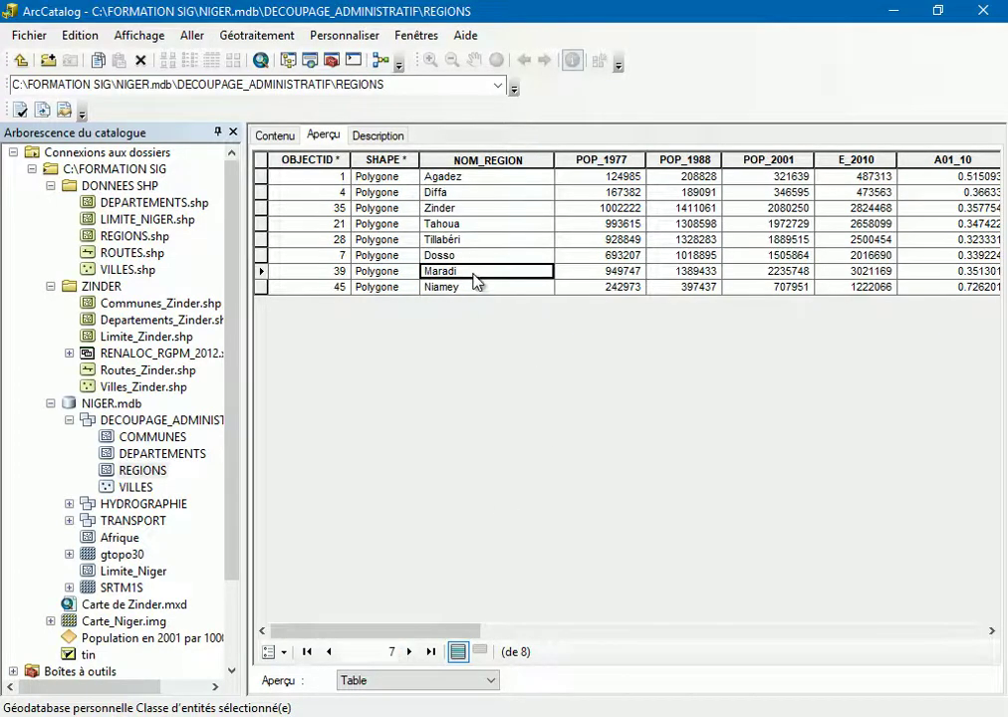
pyautogui.click(458, 255)
pyautogui.click(456, 240)
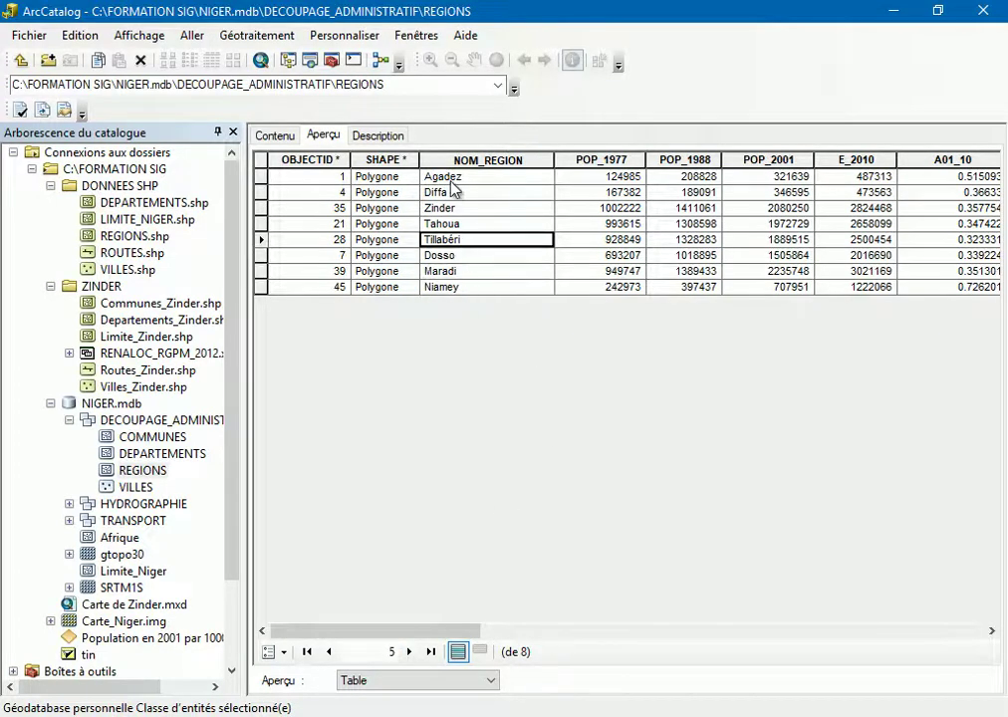
pyautogui.moveTo(434, 636); pyautogui.dragTo(843, 636)
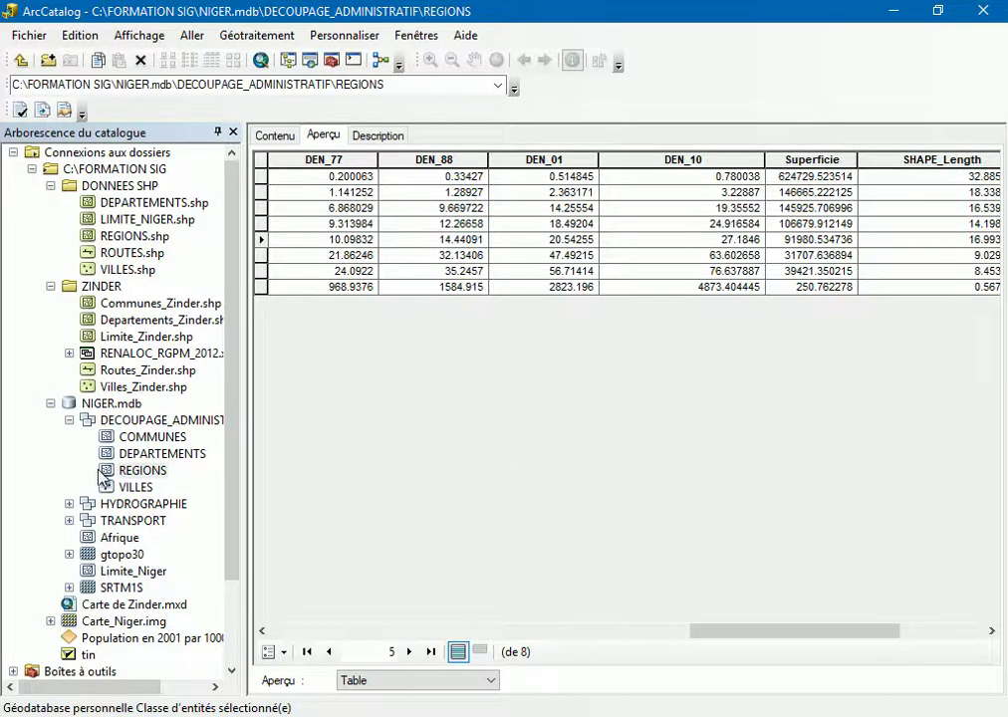
# Show the contents and geography preview of REGIONS, and preview the Communes, Departements, Limite and Villes shapefiles of the ZINDER folder.
pyautogui.click(276, 137)
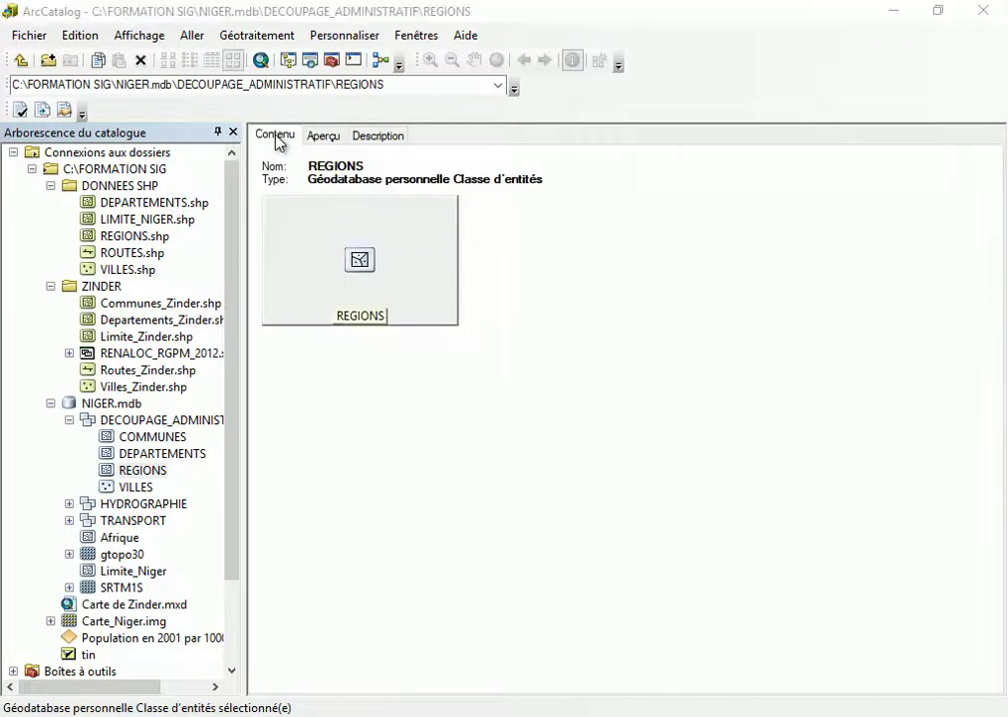
pyautogui.click(323, 135)
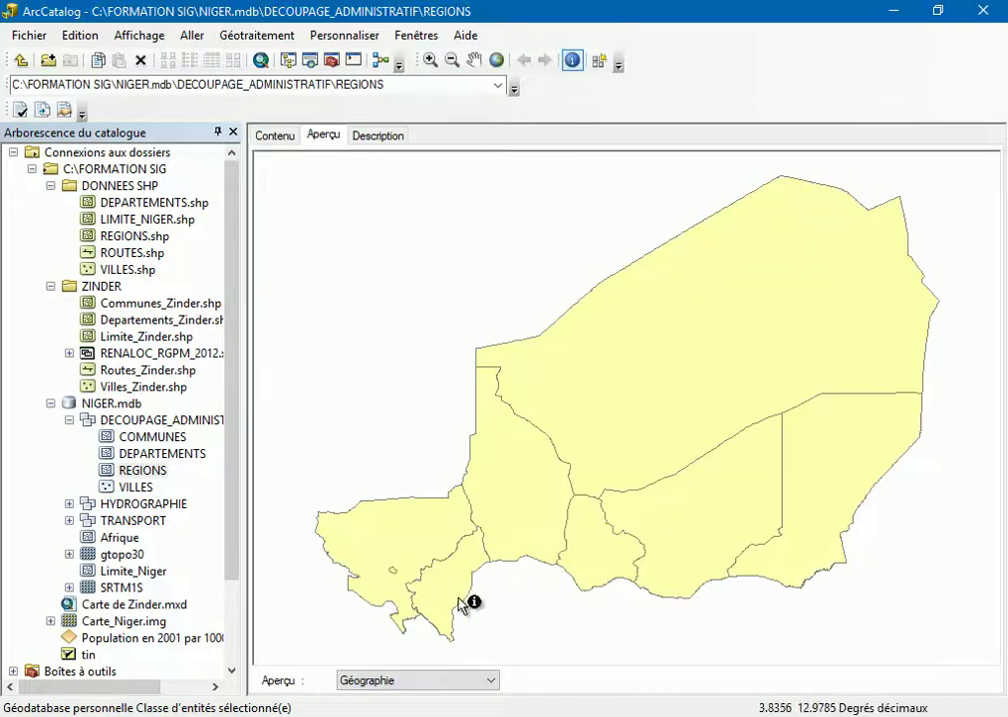
pyautogui.click(132, 302)
pyautogui.click(141, 323)
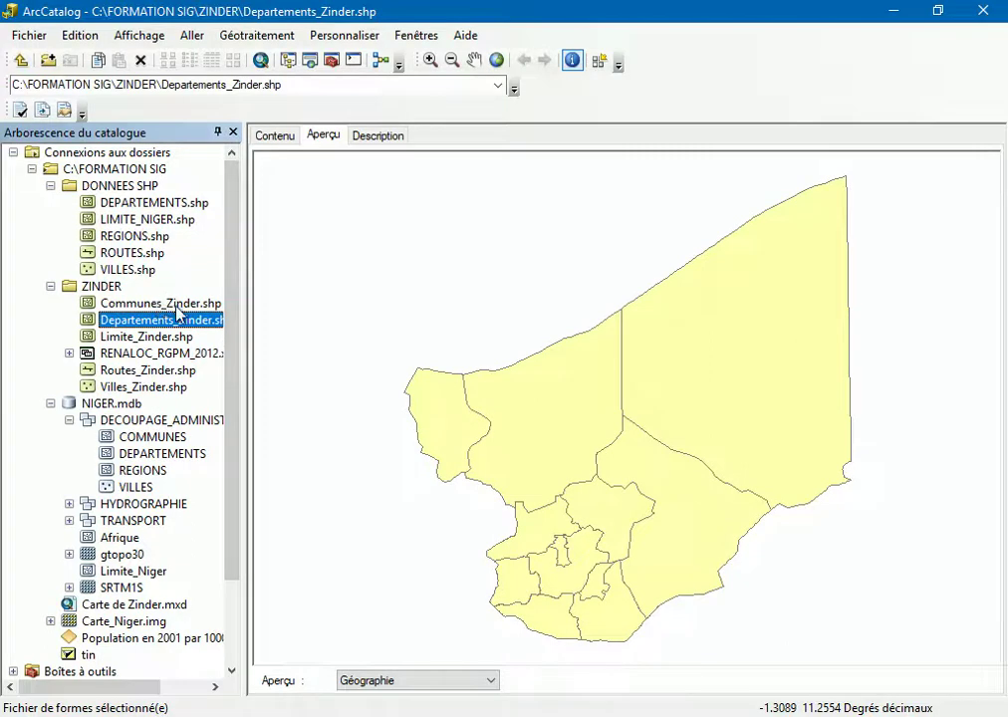
pyautogui.click(166, 336)
pyautogui.click(146, 387)
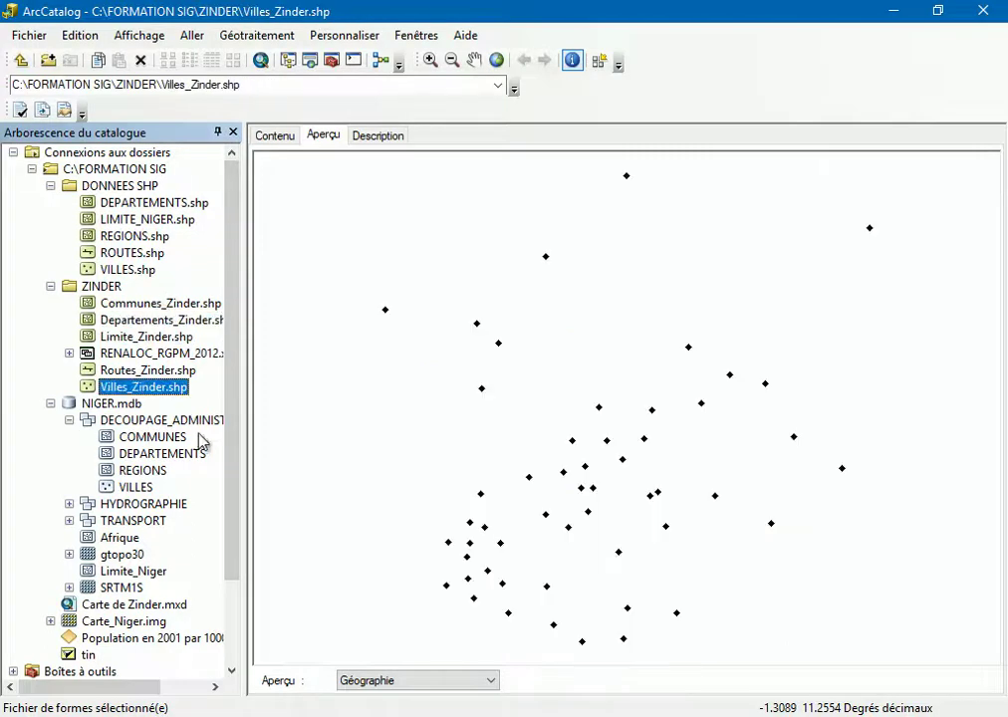
# Preview the maps of COMMUNES, DEPARTEMENTS, HYDROGRAPHIE and TRANSPORT in NIGER.mdb, including the ROUTES feature class inside TRANSPORT.
pyautogui.click(109, 439)
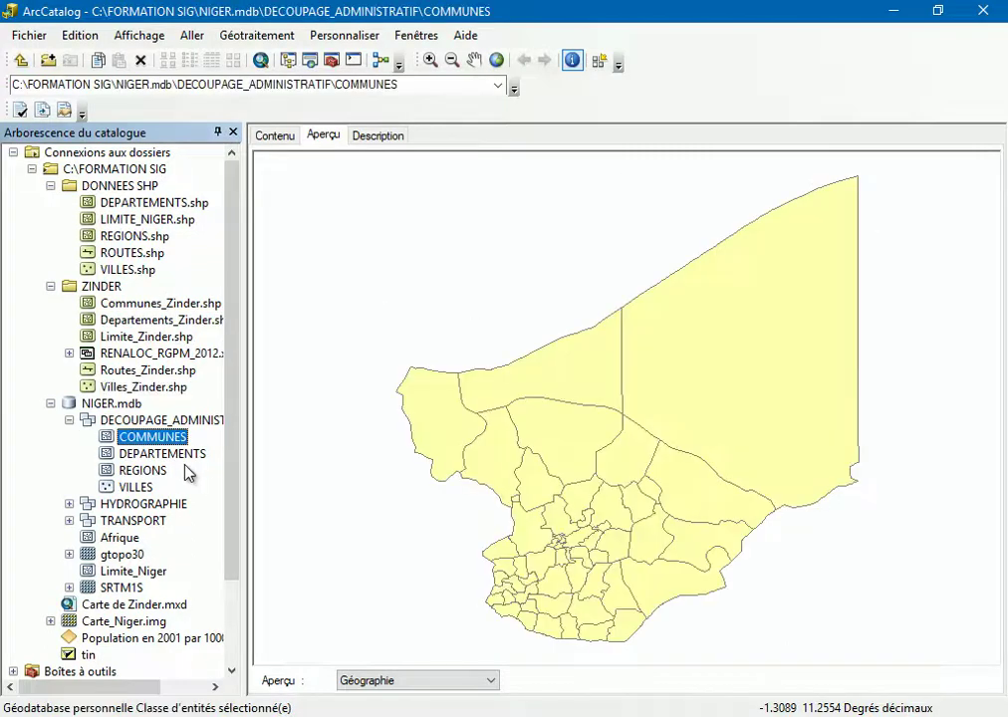
pyautogui.click(157, 454)
pyautogui.click(132, 504)
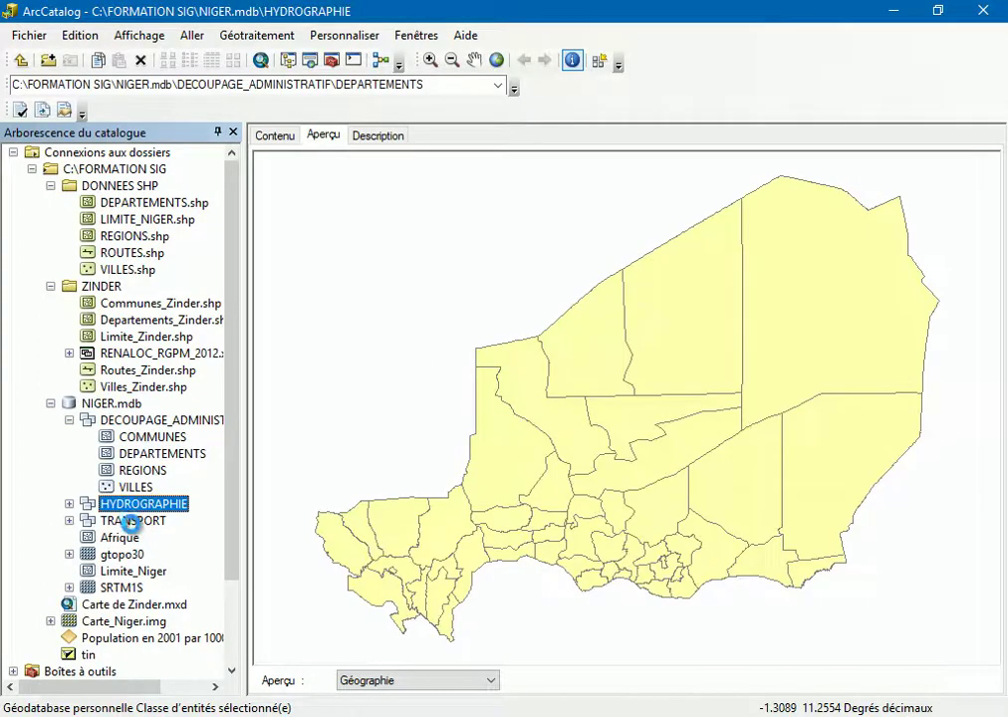
pyautogui.click(133, 521)
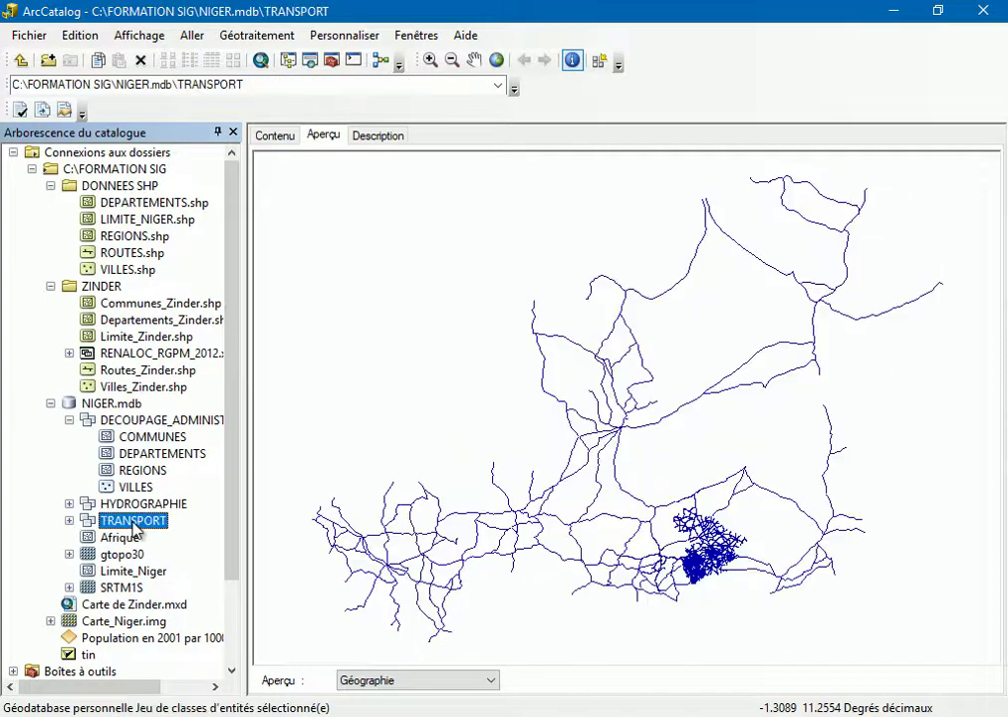
pyautogui.click(69, 521)
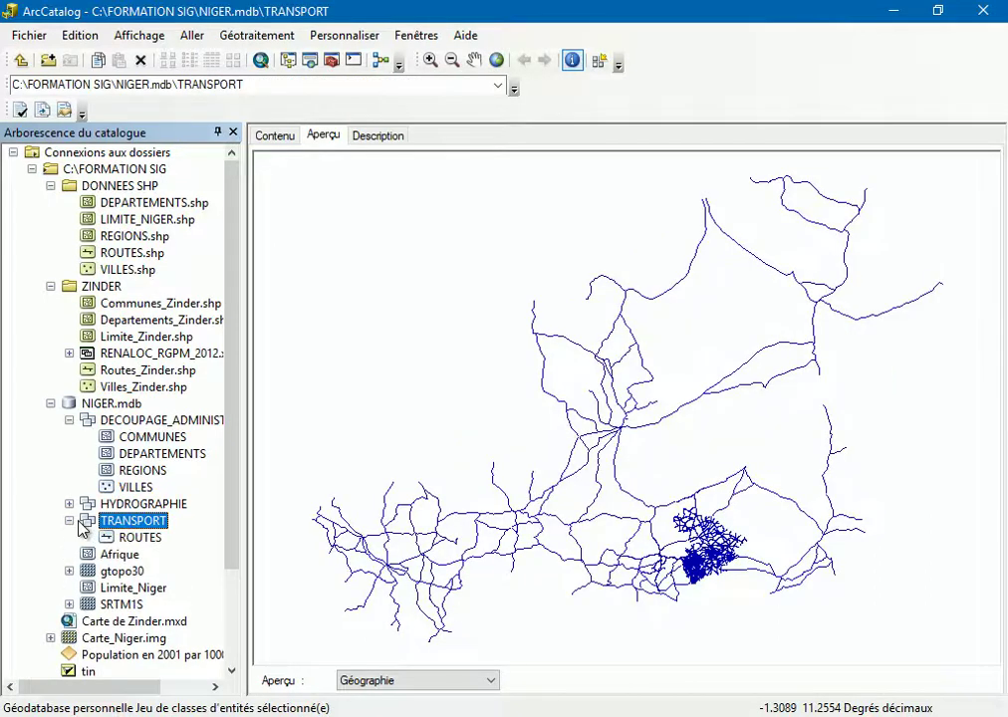
pyautogui.click(132, 538)
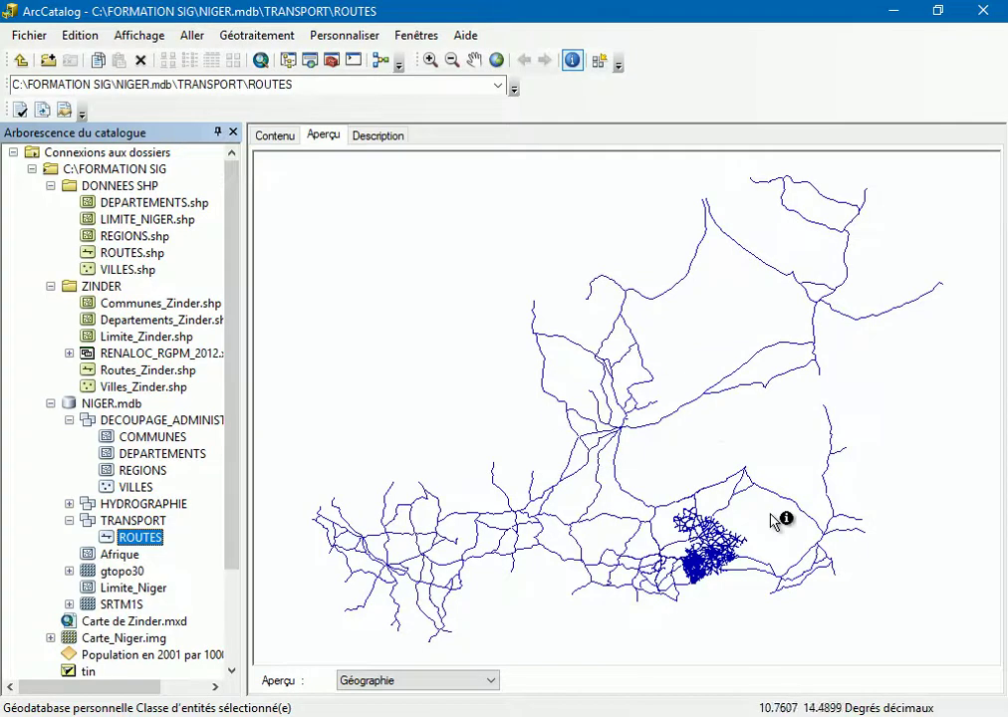
# Preview the Afrique and Limite_Niger feature classes and the gtopo30 and SRTM1S rasters of NIGER.mdb.
pyautogui.click(119, 555)
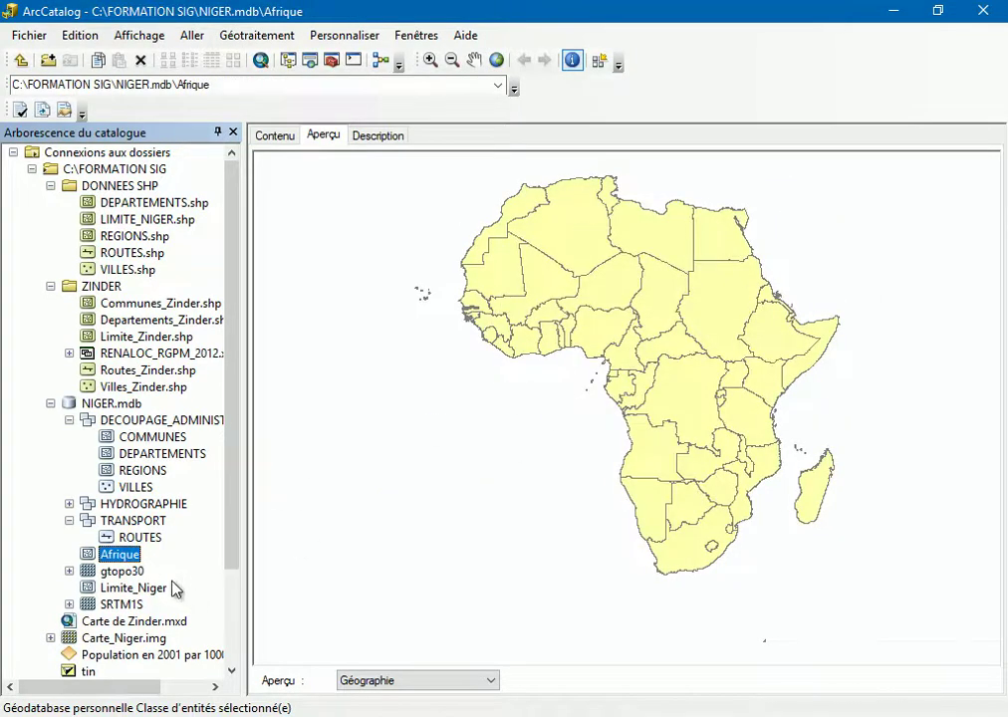
pyautogui.click(118, 573)
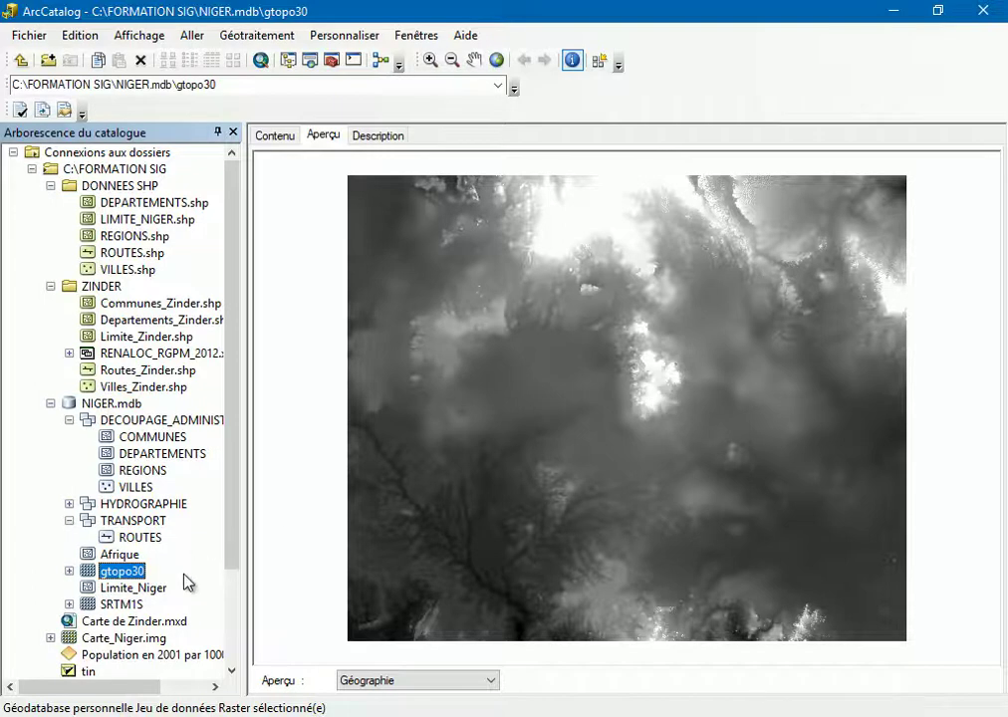
pyautogui.click(138, 589)
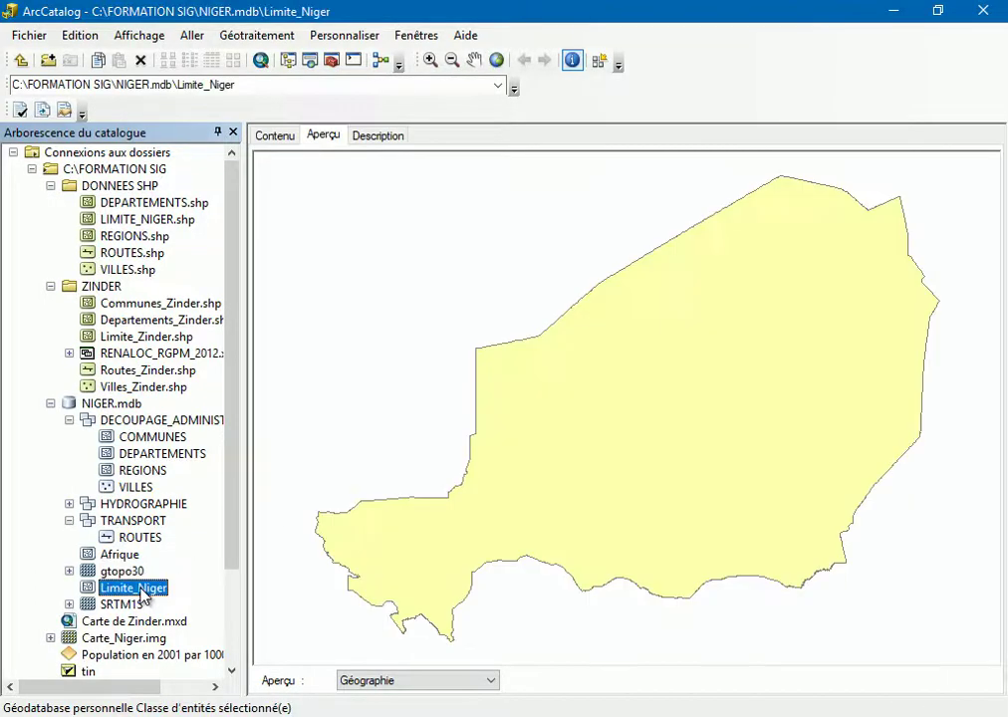
pyautogui.click(124, 605)
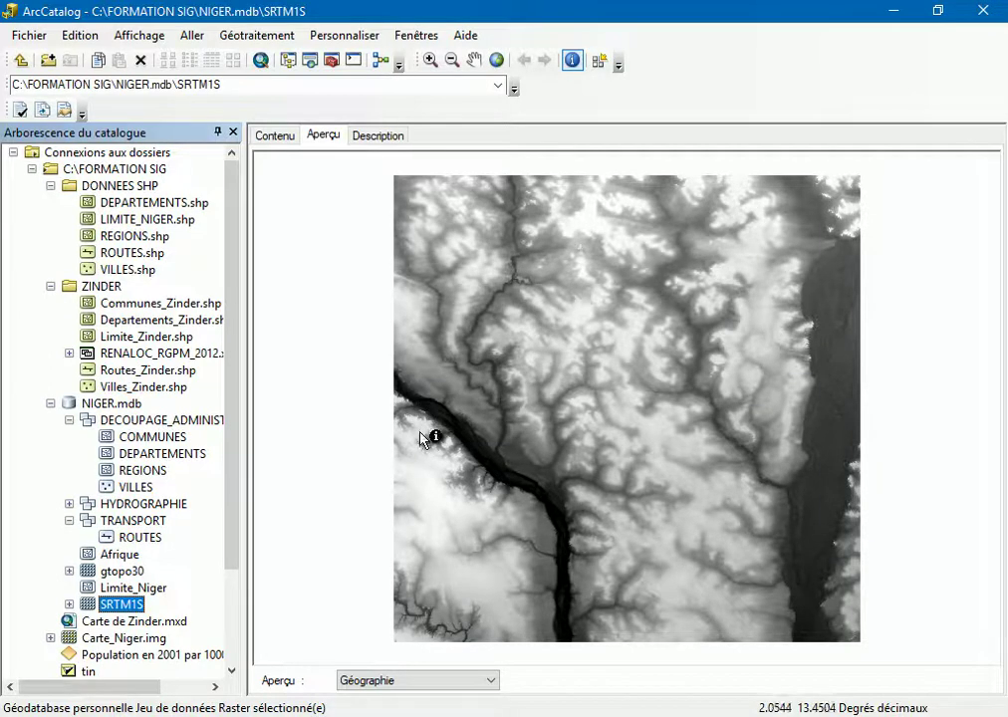
# Preview the Carte de Zinder.mxd map document, examine the area around the city of Zinder closely, and return to the full extent.
pyautogui.click(105, 621)
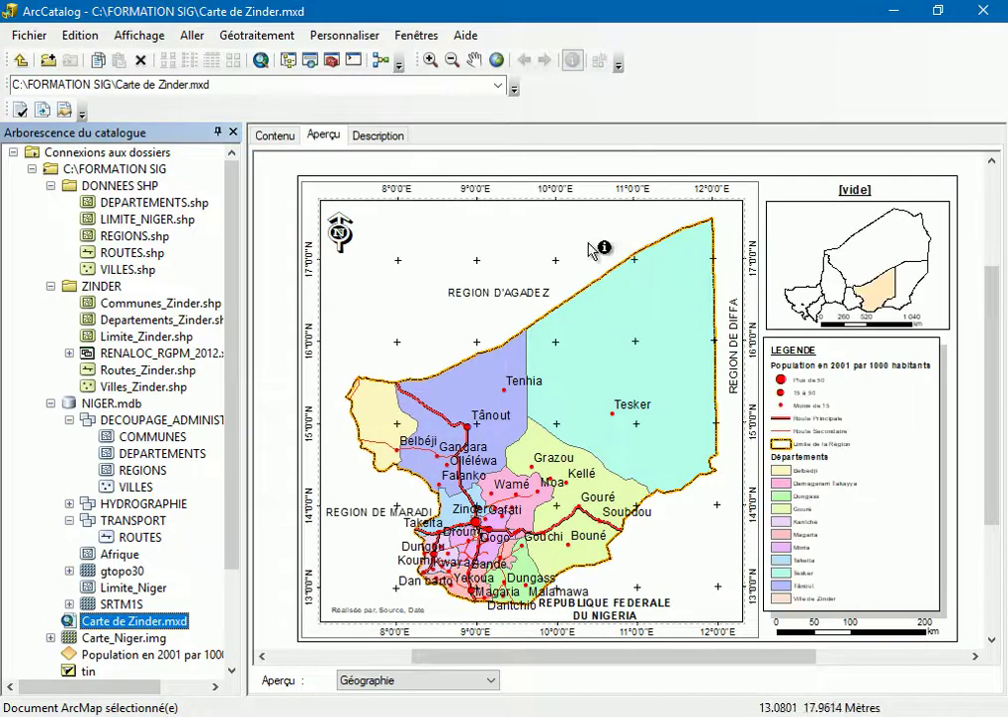
pyautogui.click(429, 62)
pyautogui.moveTo(433, 458); pyautogui.dragTo(574, 574)
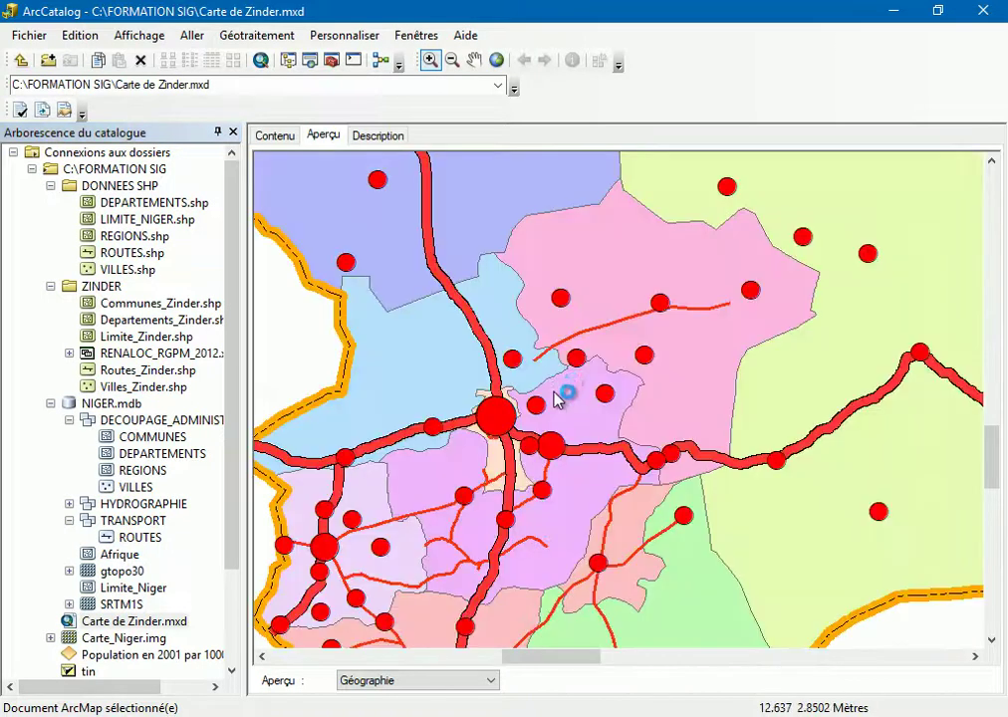
pyautogui.click(496, 61)
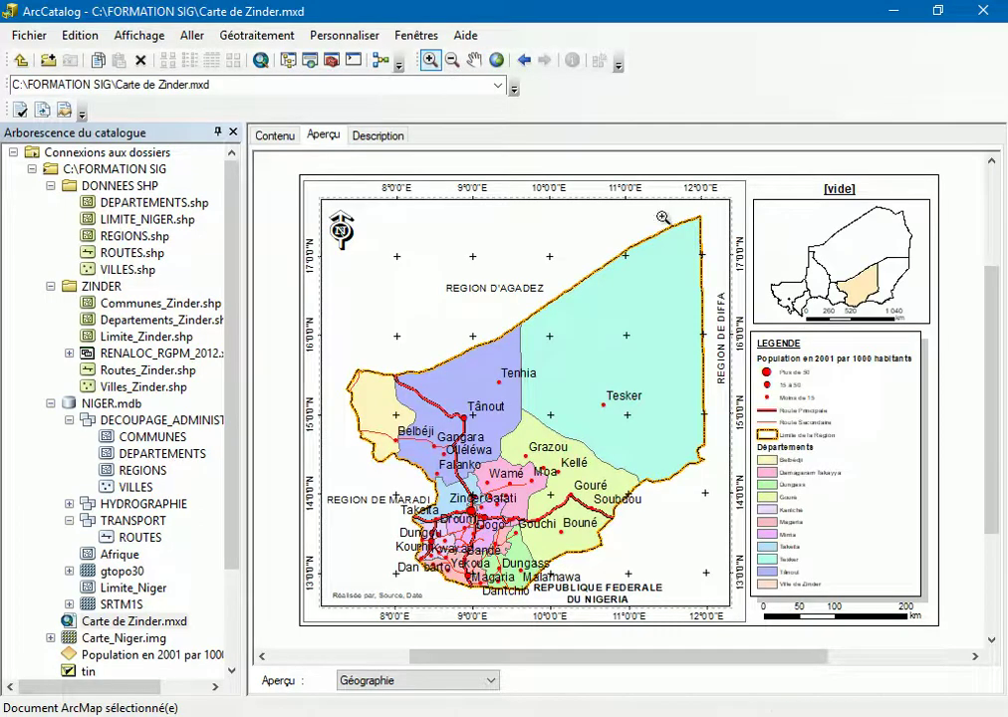
# Examine the map's legend up close and move across to the departments and towns of Zinder.
pyautogui.moveTo(593, 253); pyautogui.dragTo(765, 495)
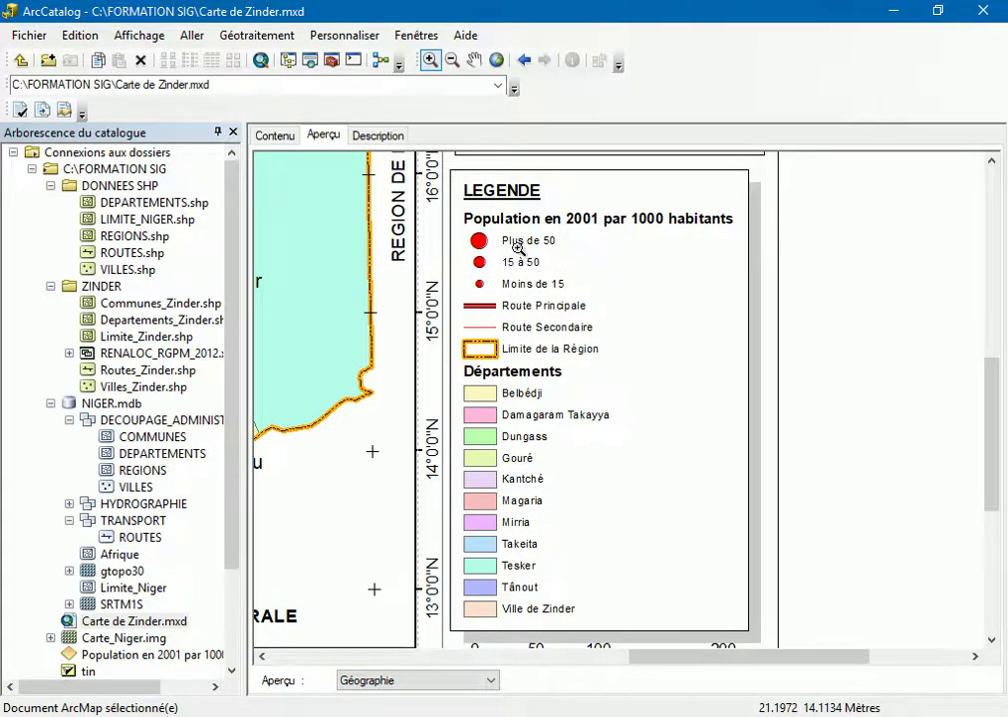
pyautogui.click(474, 59)
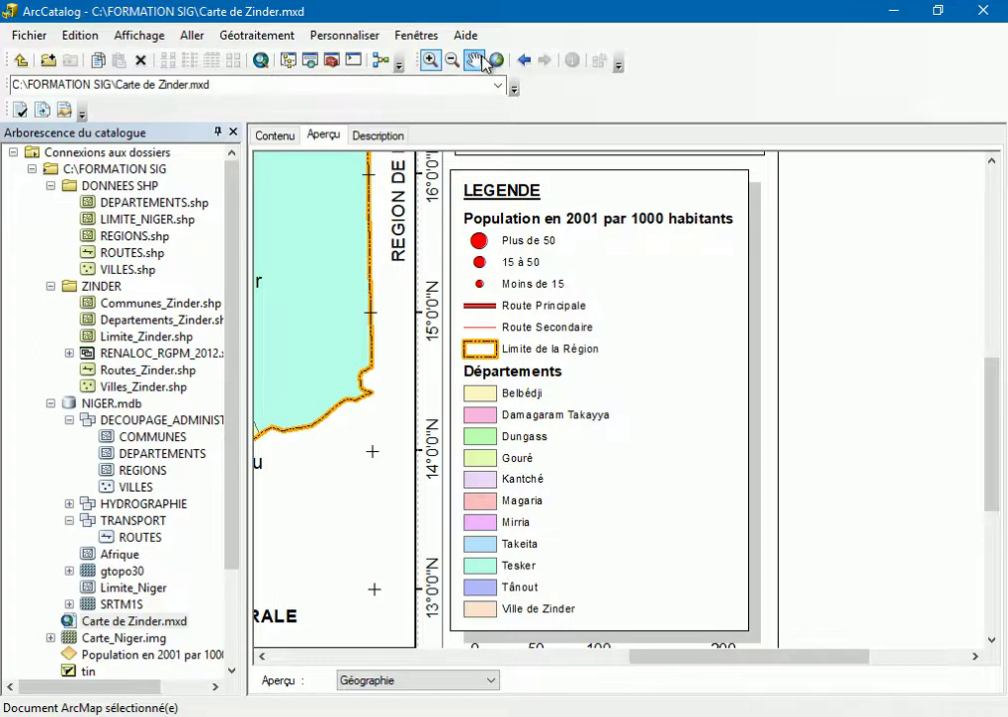
pyautogui.moveTo(587, 351); pyautogui.dragTo(976, 344)
pyautogui.scroll(2, 691, 439)
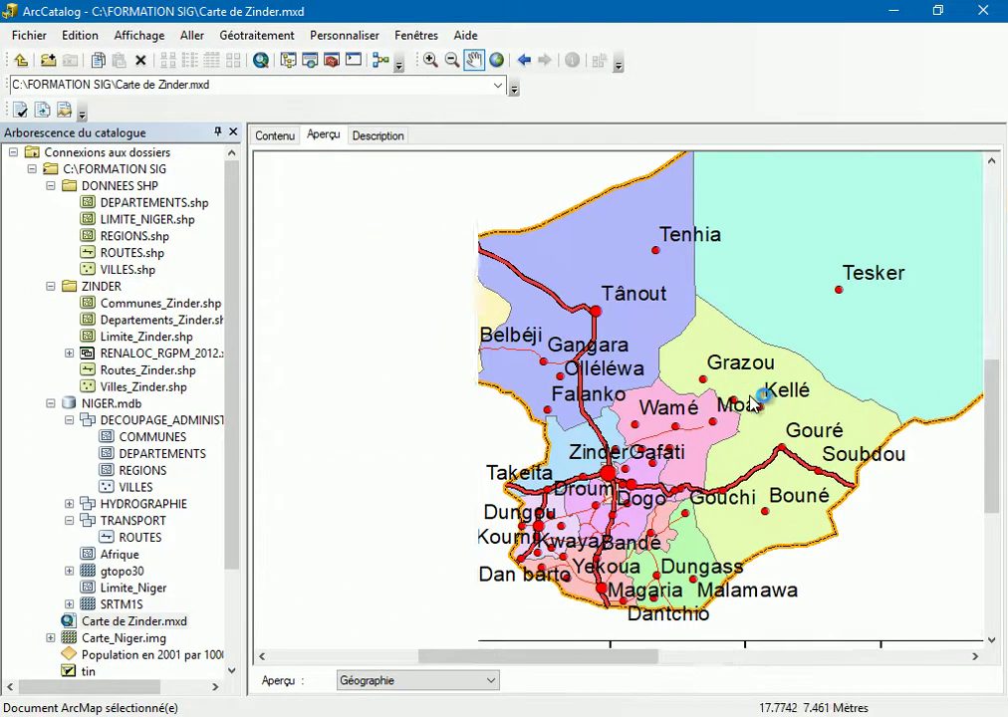
# Preview the Carte_Niger.img raster, the Population en 2001 par 1000 habitants.lyr layer and the tin dataset after returning the Zinder map to full extent.
pyautogui.moveTo(691, 440); pyautogui.dragTo(619, 347)
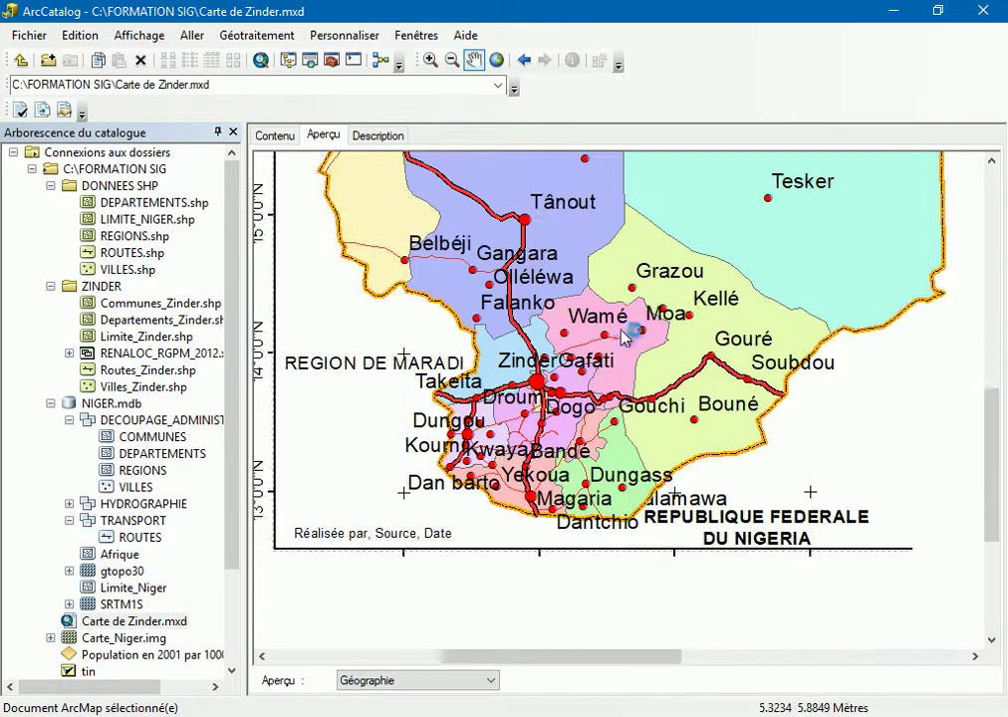
pyautogui.click(496, 59)
pyautogui.click(124, 637)
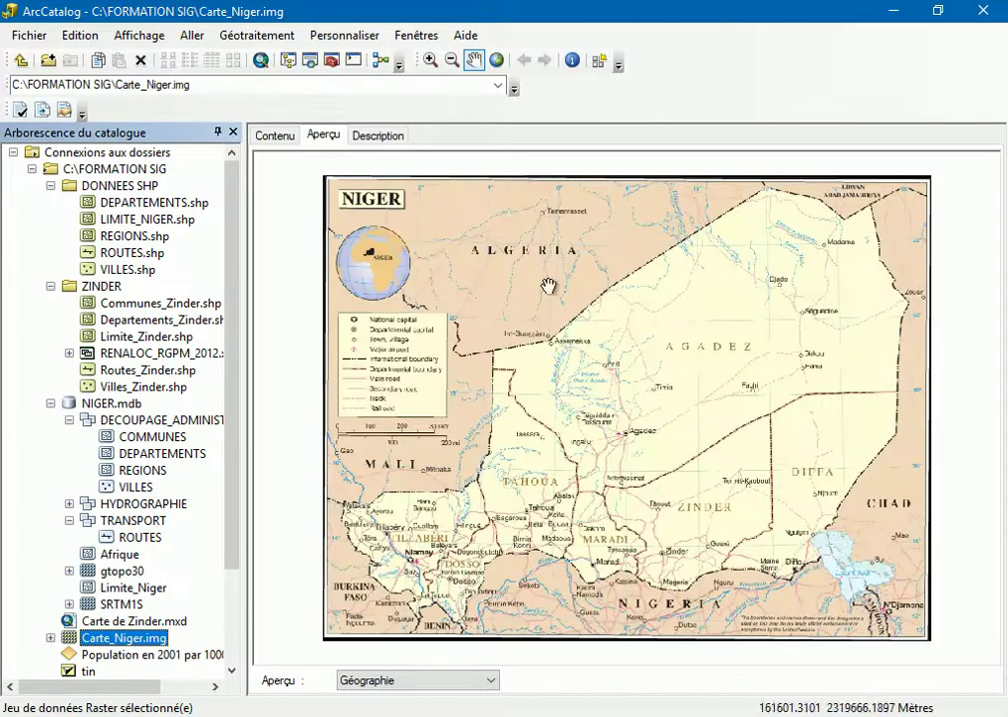
pyautogui.click(164, 654)
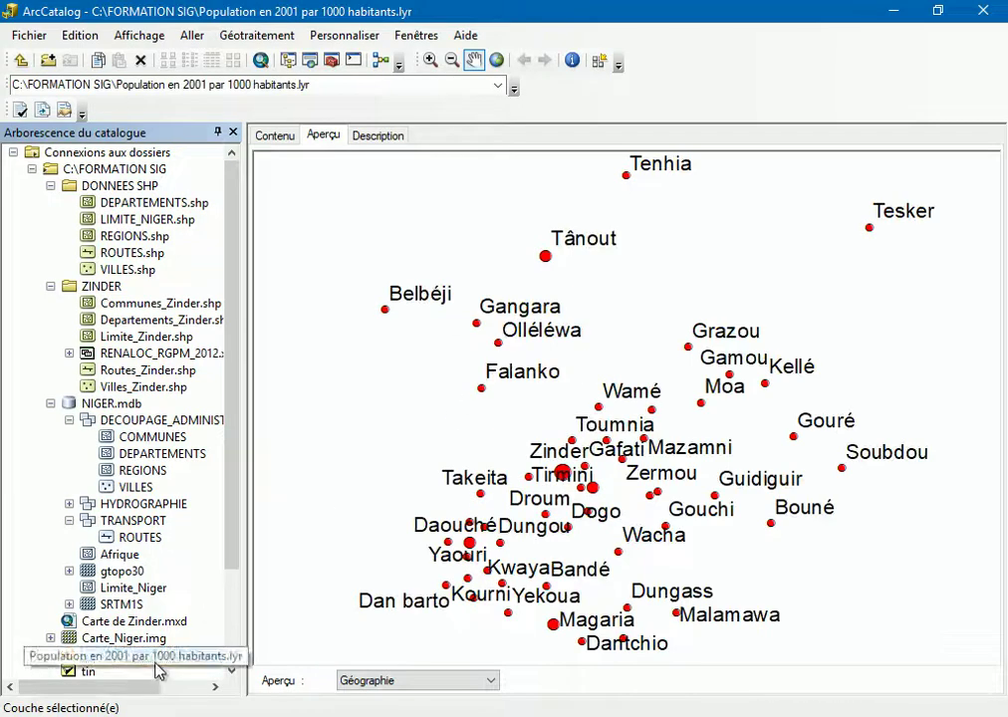
pyautogui.click(88, 671)
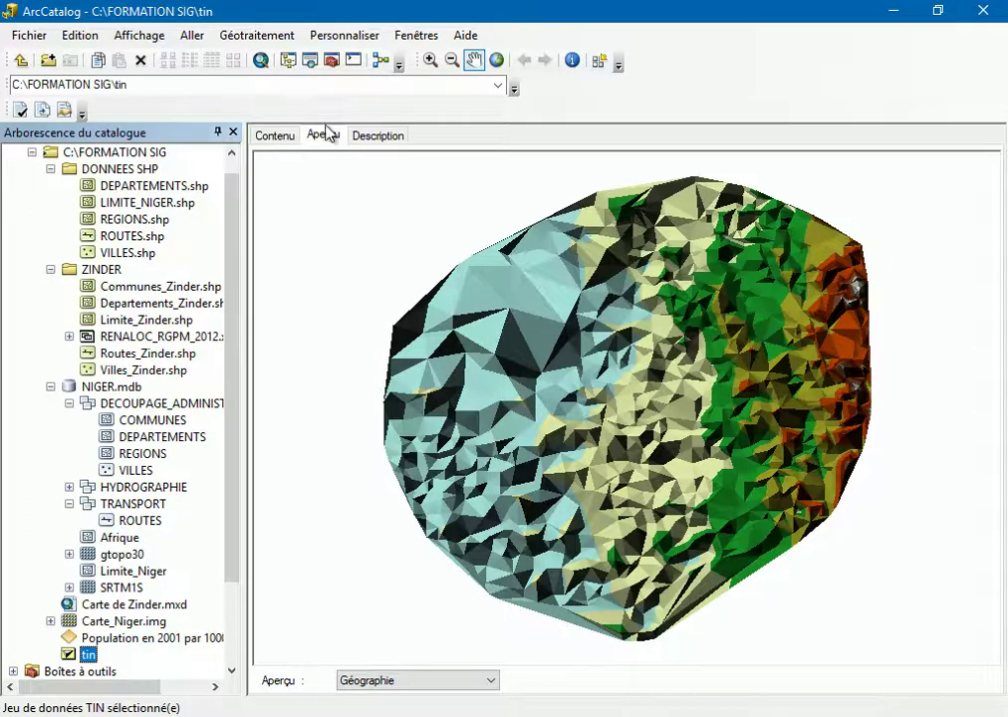
# Enable the 3D Analyst, Geostatistical Analyst, Spatial Analyst and Tracking Analyst extensions.
pyautogui.click(338, 36)
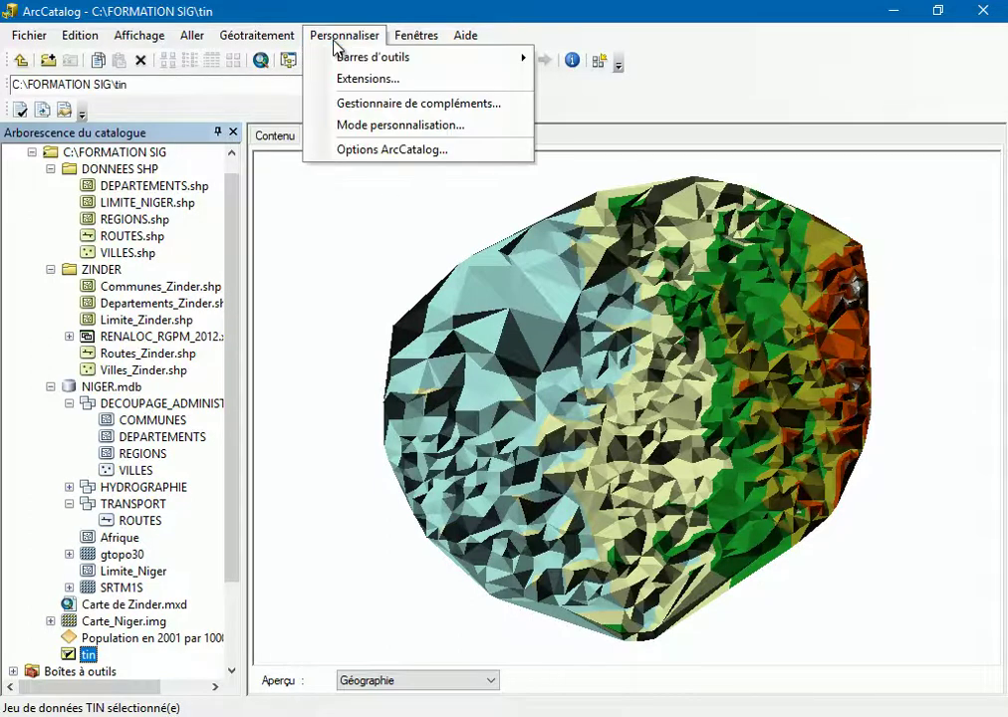
pyautogui.click(387, 80)
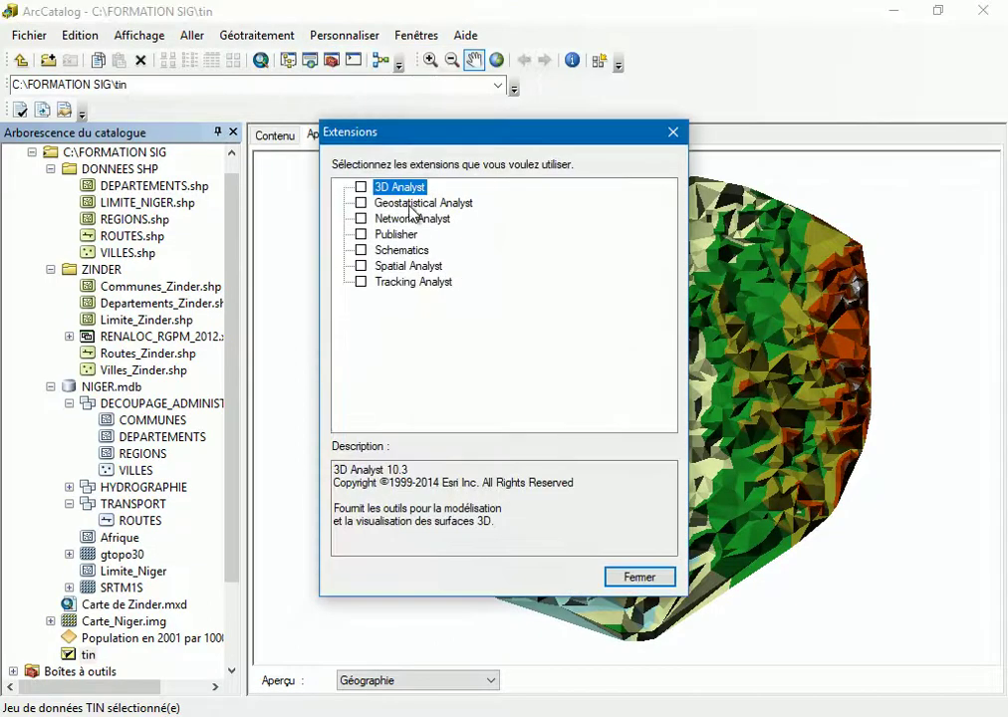
pyautogui.click(363, 188)
pyautogui.click(360, 203)
pyautogui.click(362, 266)
pyautogui.click(360, 282)
pyautogui.click(640, 577)
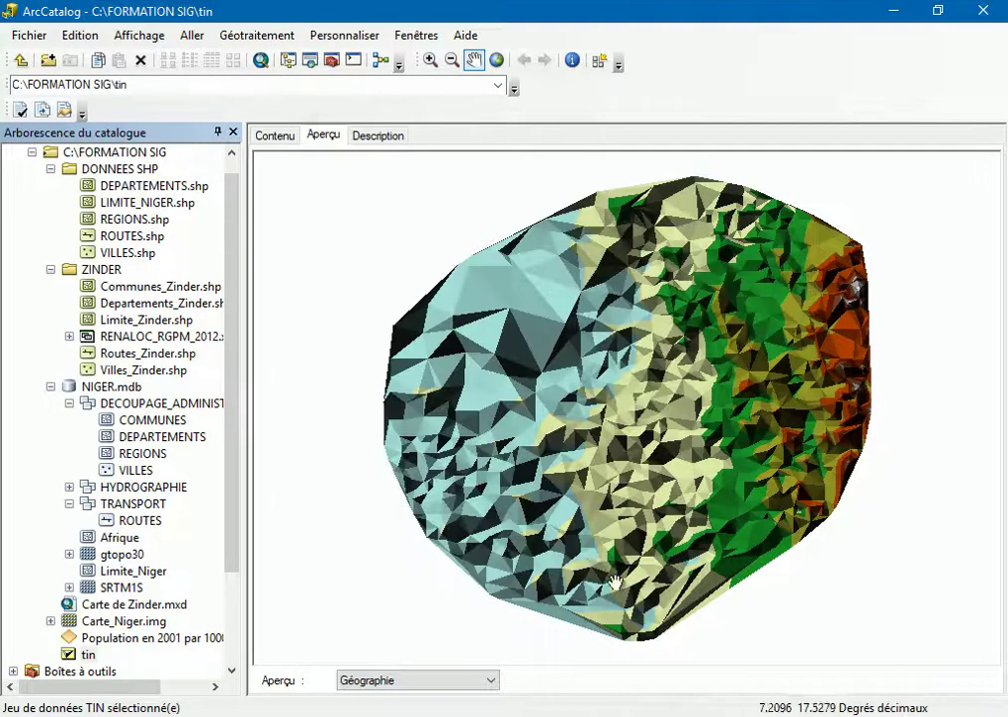
# Switch the tin preview to Vue 3D, accept the vertical exaggeration factor, and rotate the terrain to examine its relief from several angles.
pyautogui.click(481, 686)
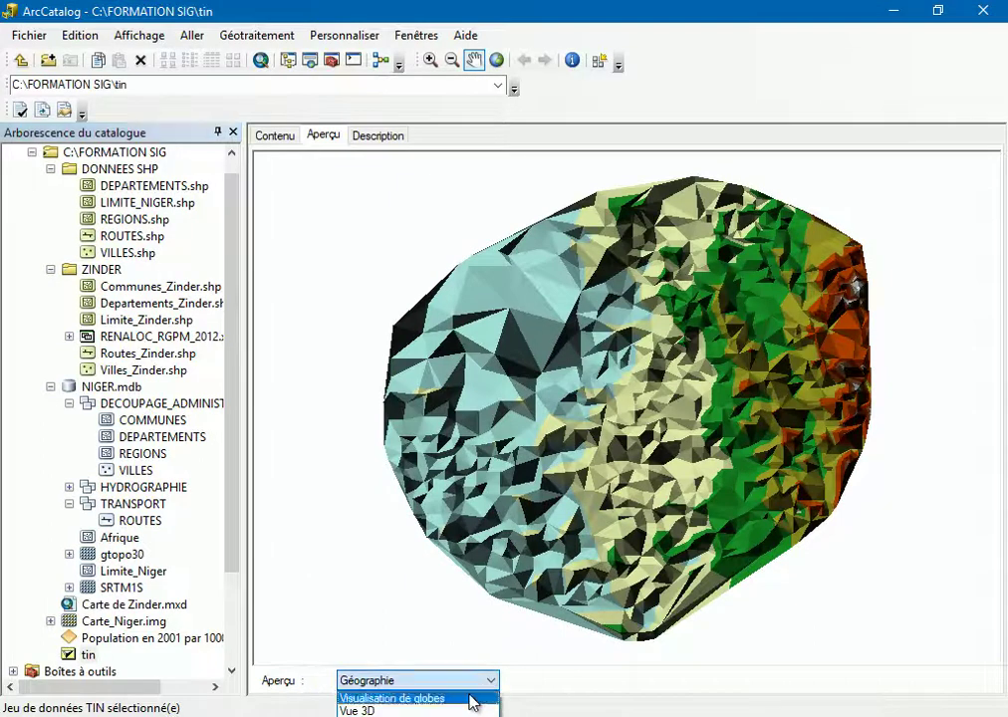
pyautogui.click(384, 711)
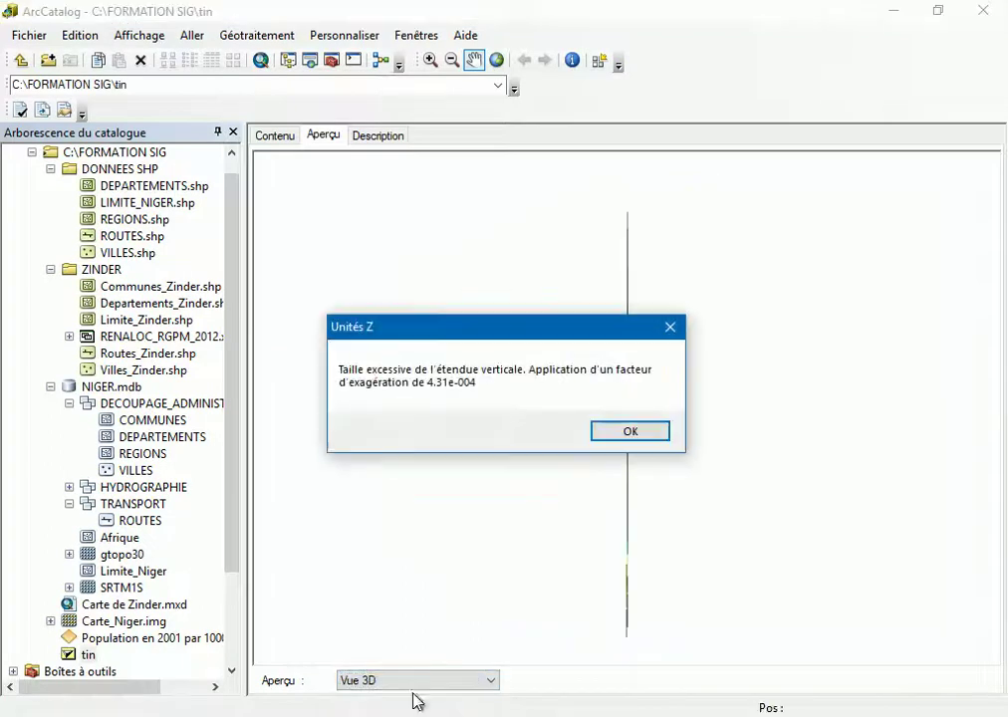
pyautogui.click(631, 431)
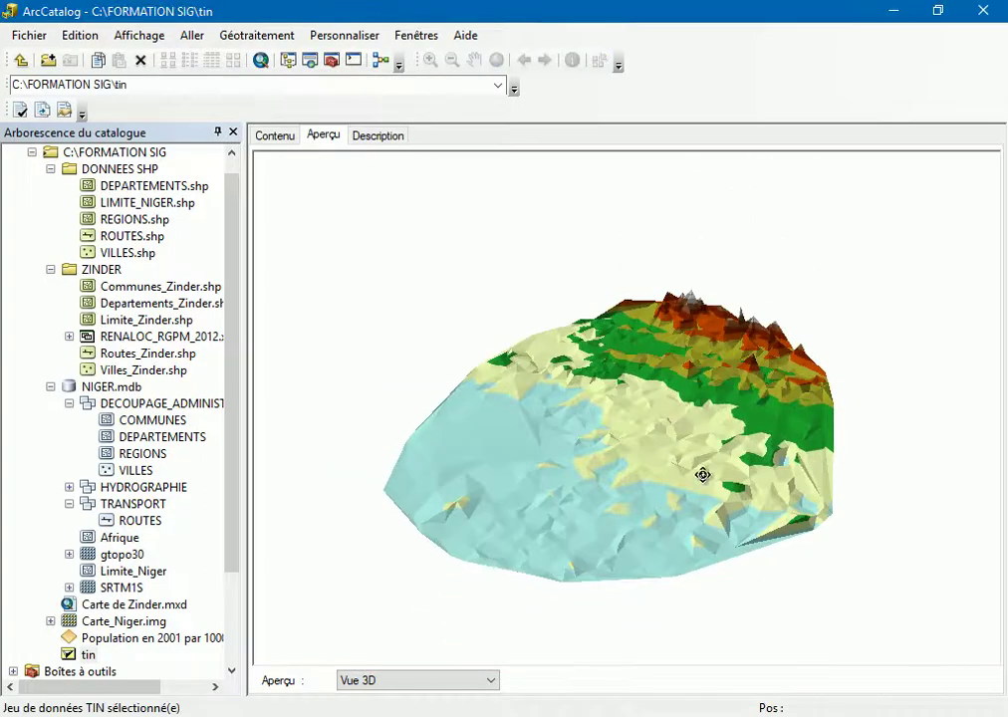
pyautogui.moveTo(765, 504); pyautogui.dragTo(561, 450)
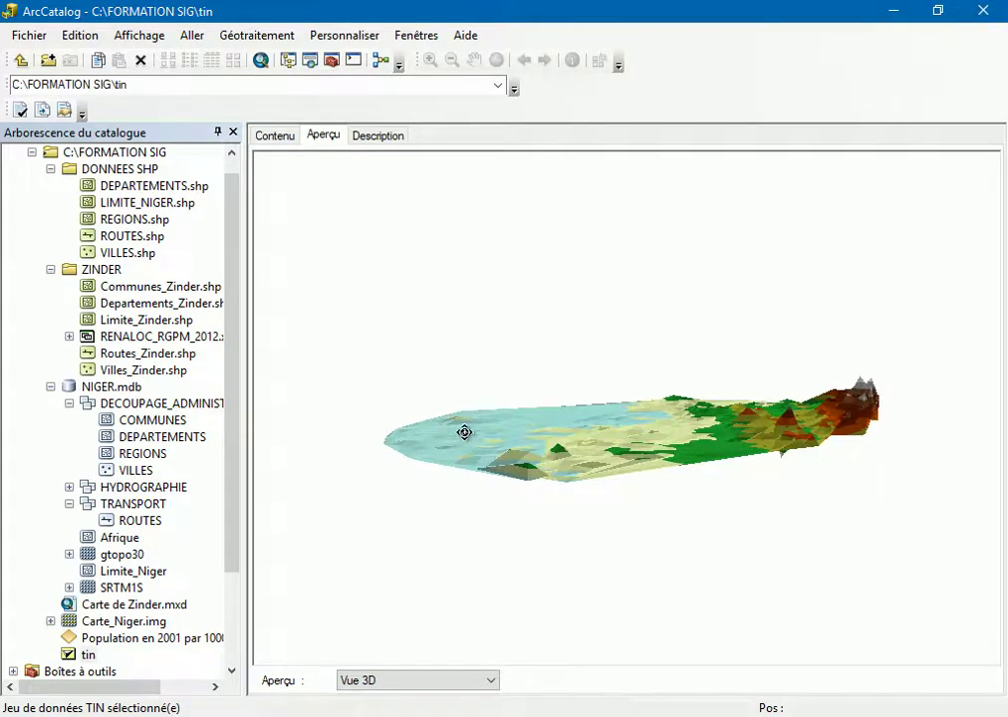
pyautogui.moveTo(520, 452); pyautogui.dragTo(518, 497)
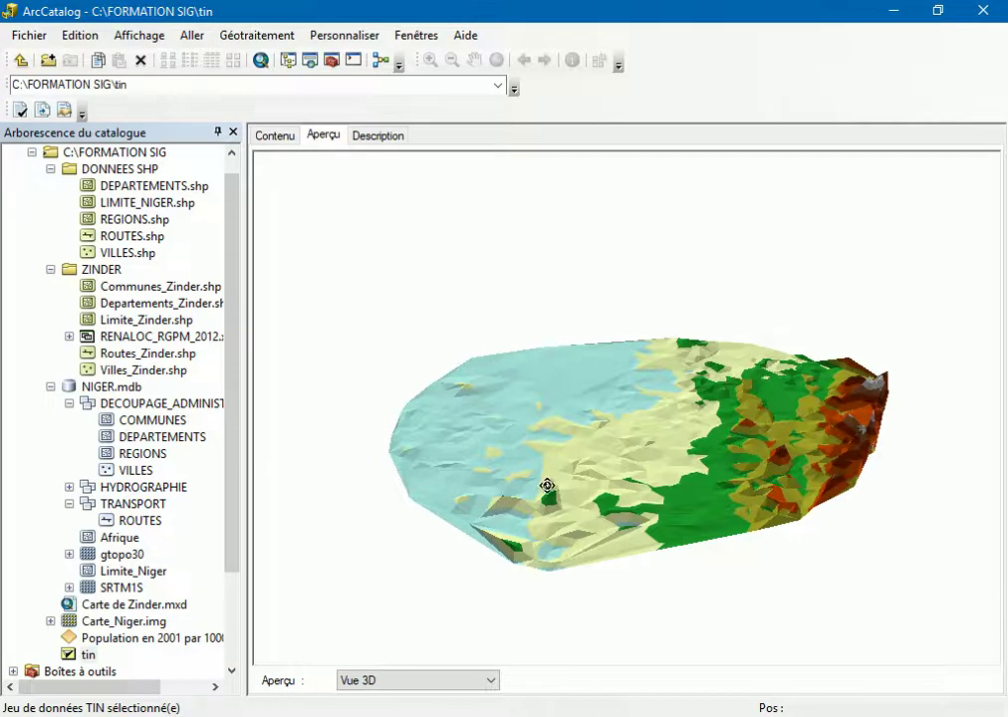